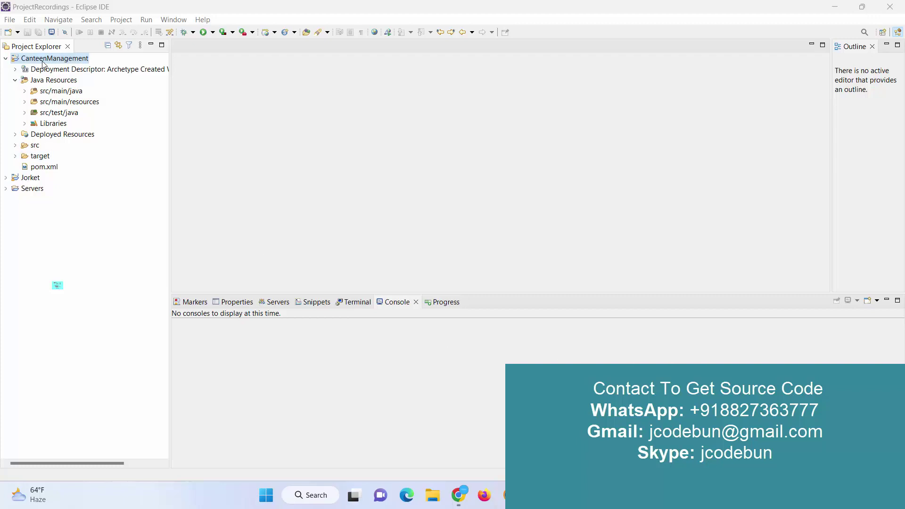
Run the CanteenManagement project on the Tomcat v8.5 server at localhost
right_click(43, 61)
mouse_move(118, 304)
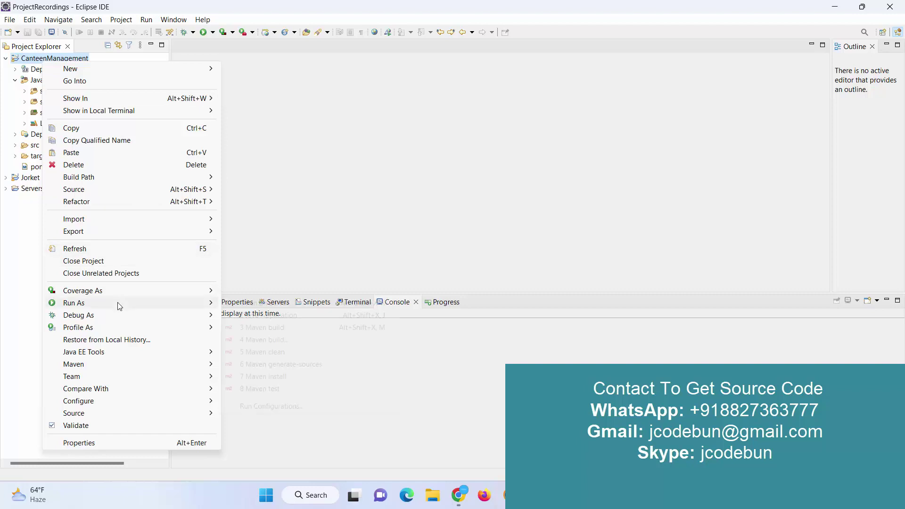
click(271, 304)
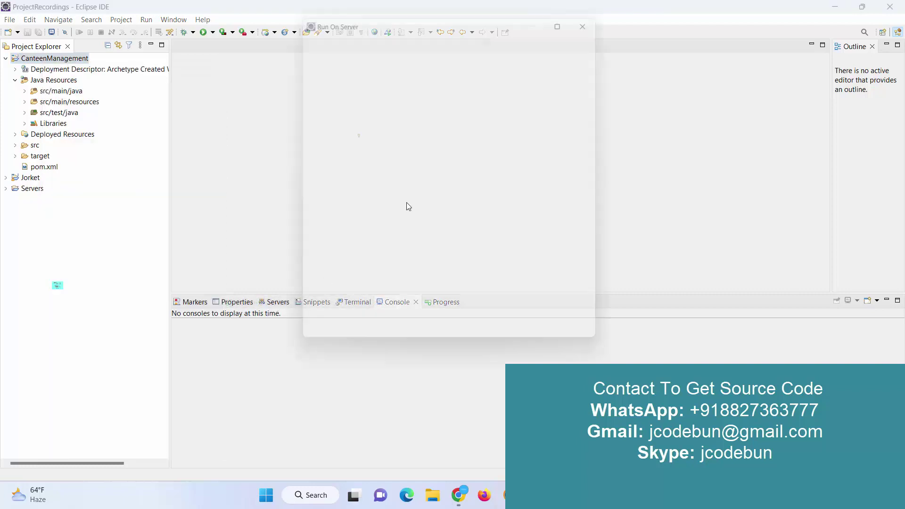
click(362, 165)
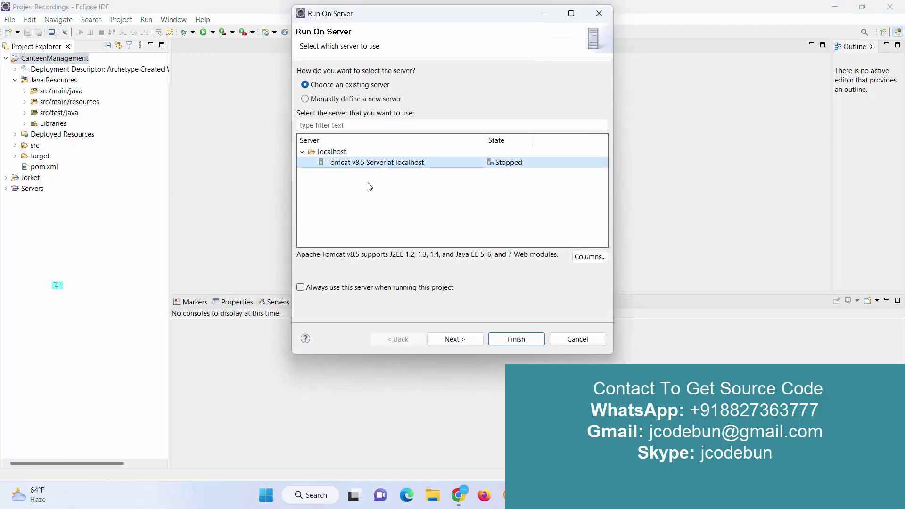
click(455, 340)
click(510, 340)
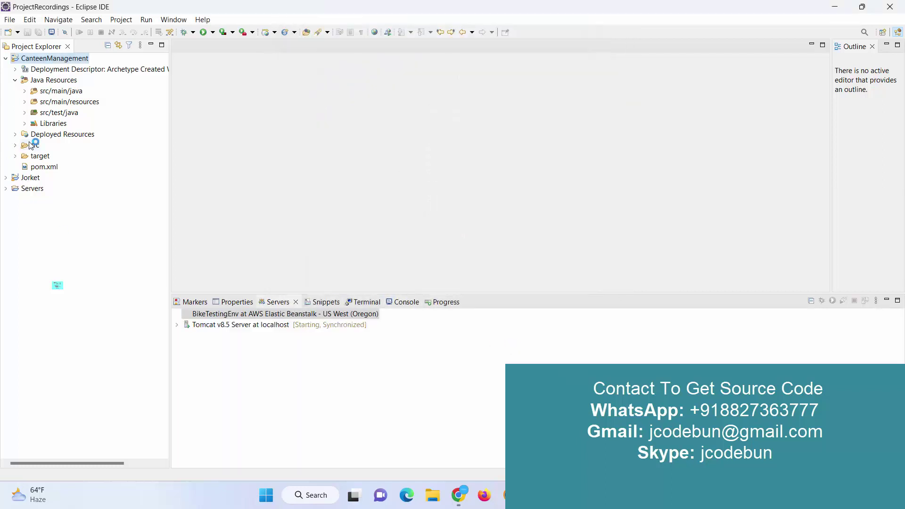
Expand src/main/java and the Controller package, then hide the browser and return to Eclipse
click(24, 91)
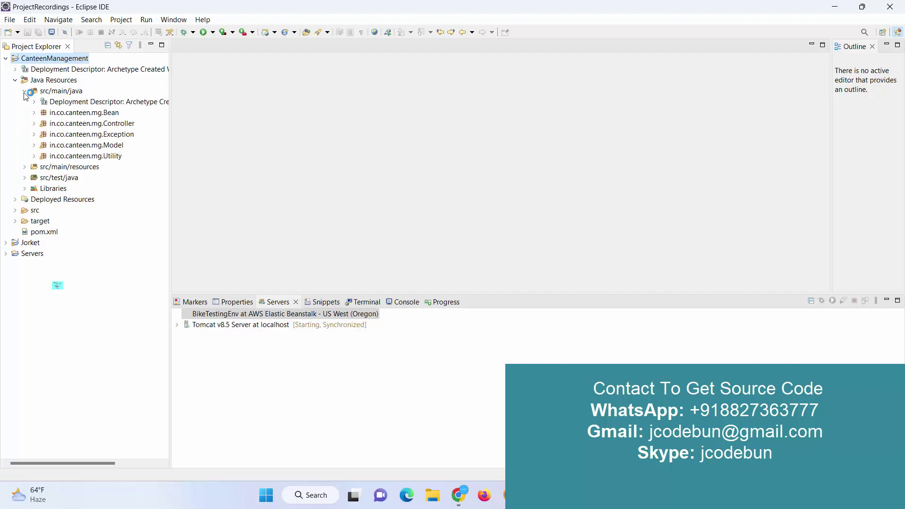
click(37, 124)
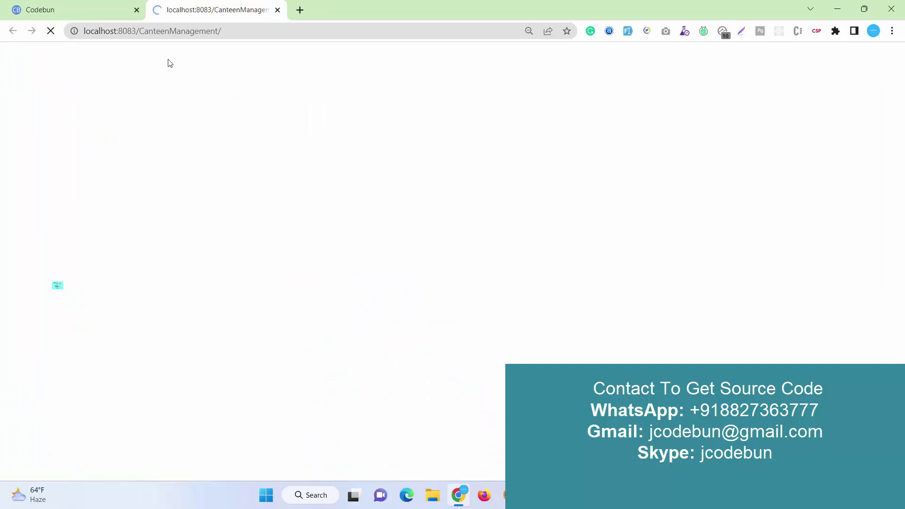
click(837, 9)
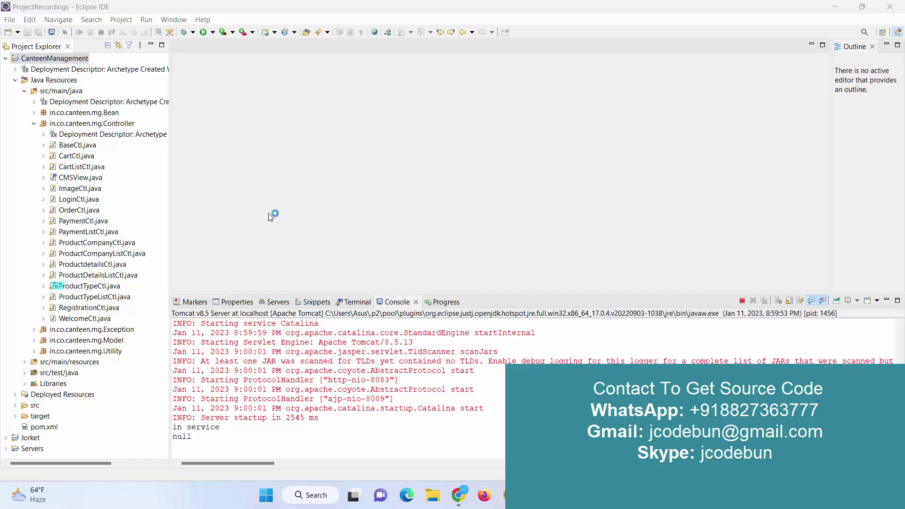
Review pom.xml's mysql and servlet dependencies, then connect to the Local instance MySQL80
click(34, 124)
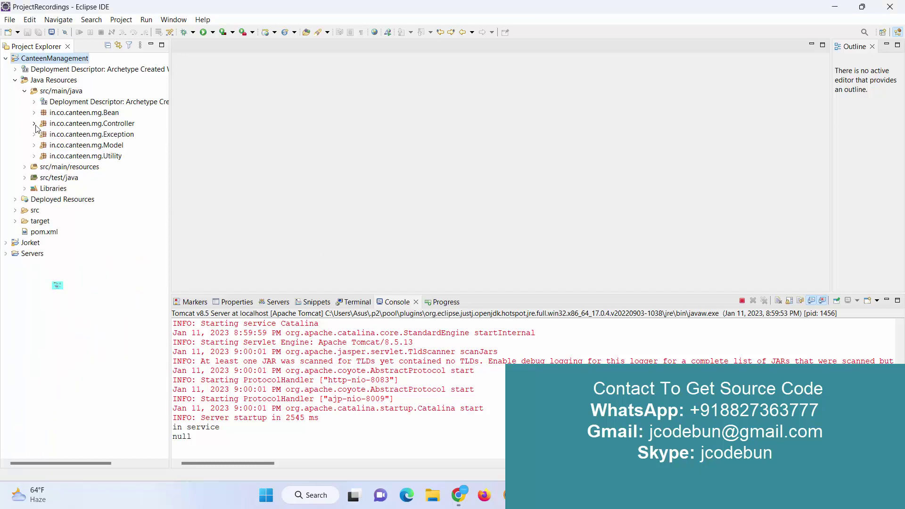
double_click(44, 231)
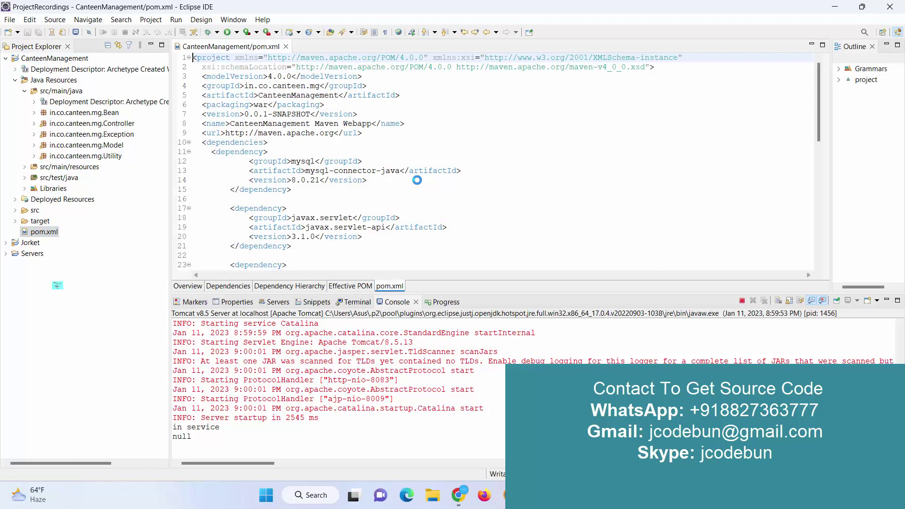
scroll(372, 174, down, 8)
scroll(372, 174, up, 4)
scroll(372, 174, up, 4)
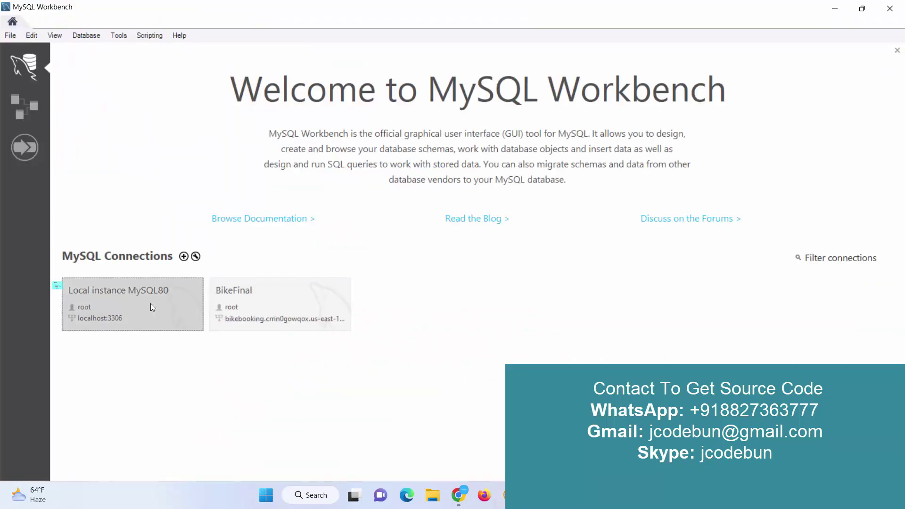
click(150, 304)
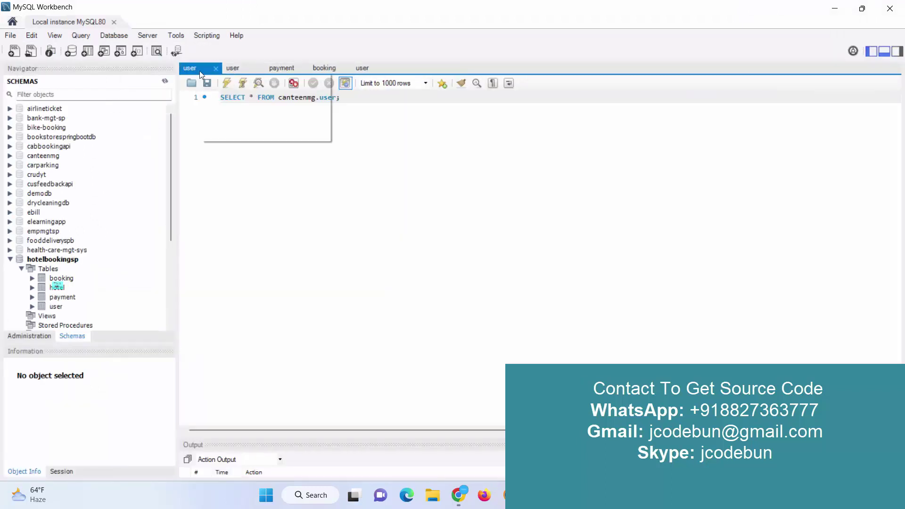
Close the other query tabs, make canteenmg the default schema, and select all rows of its user table
right_click(199, 74)
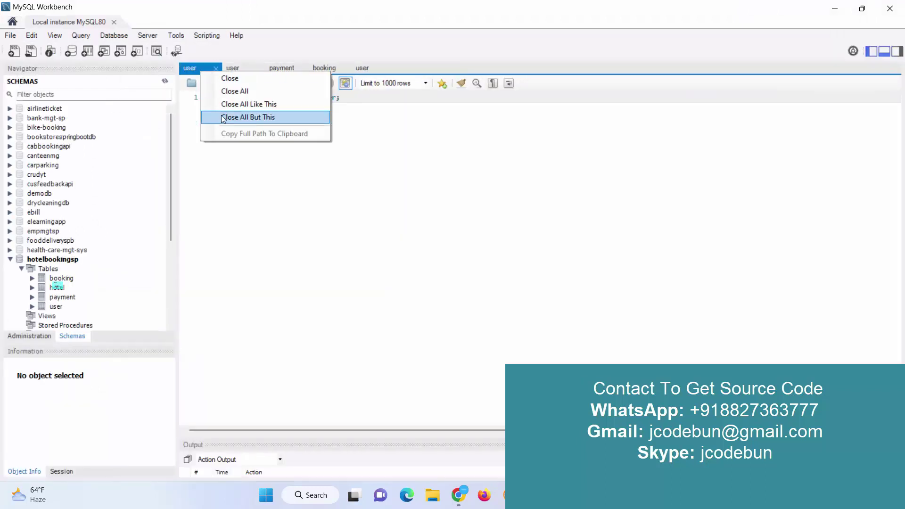
click(236, 118)
double_click(49, 260)
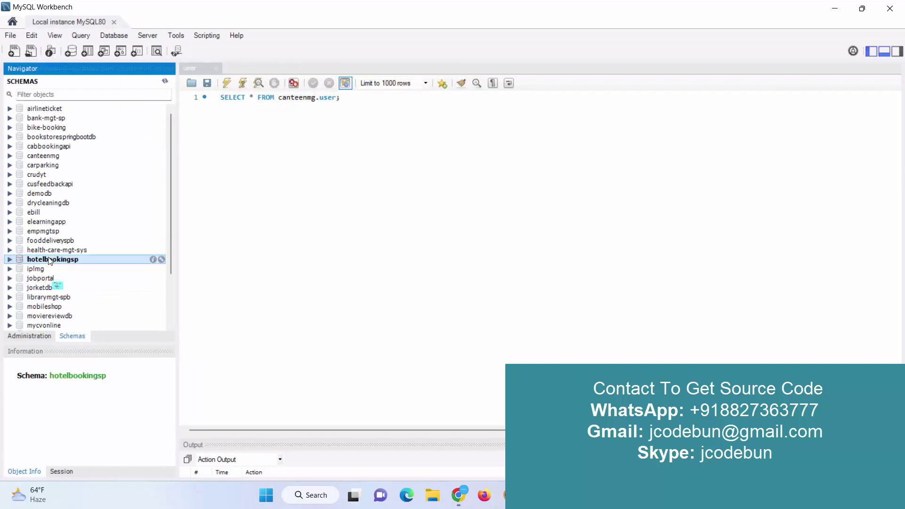
double_click(47, 158)
double_click(48, 165)
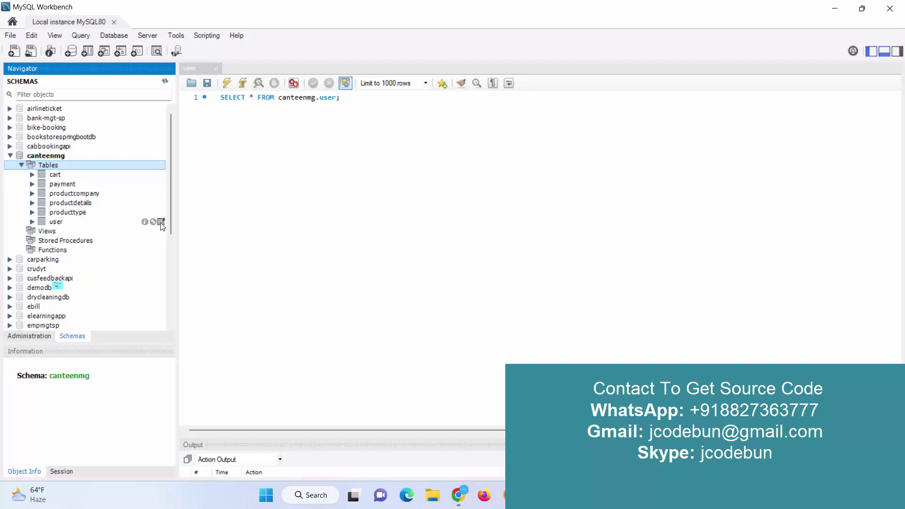
click(161, 221)
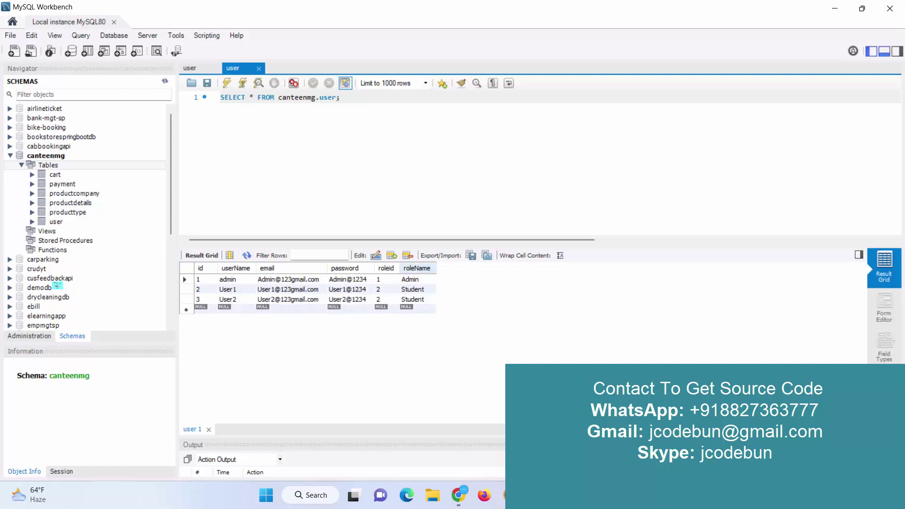
Switch back to Eclipse, showing pom.xml and the Tomcat console
key(alt+Tab)
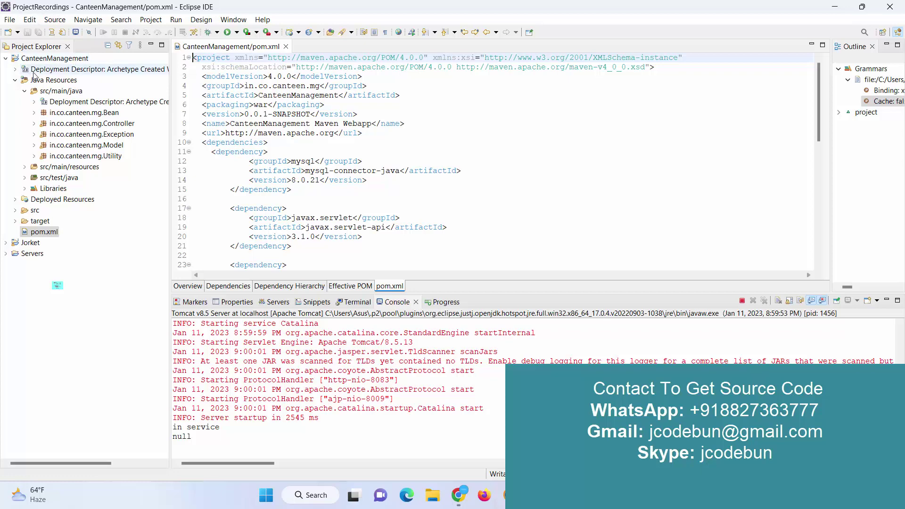
Rerun CanteenManagement on Tomcat to load its welcome page at localhost:8083/CanteenManagement
click(49, 60)
right_click(49, 61)
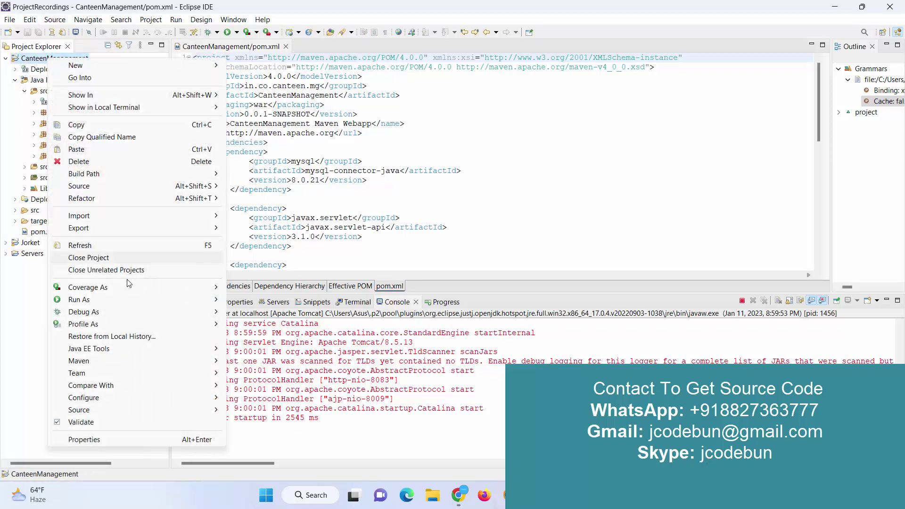
mouse_move(220, 297)
click(269, 299)
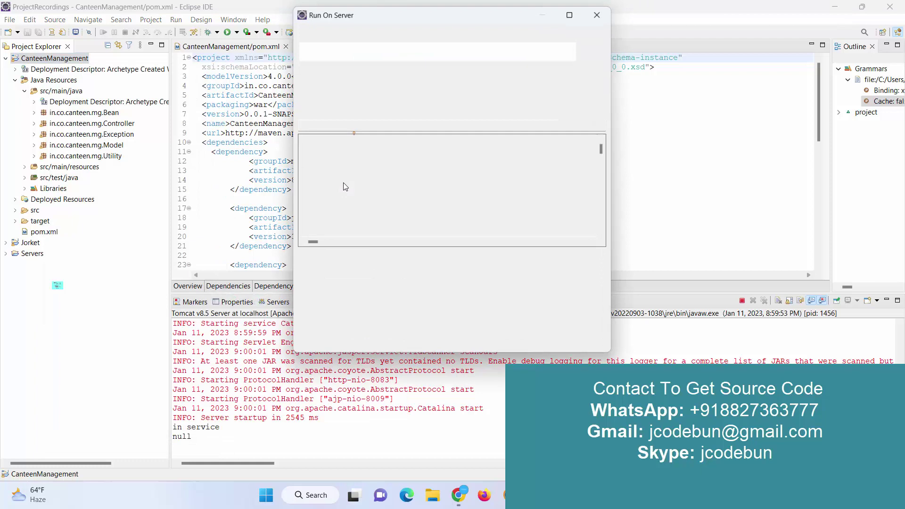
click(475, 340)
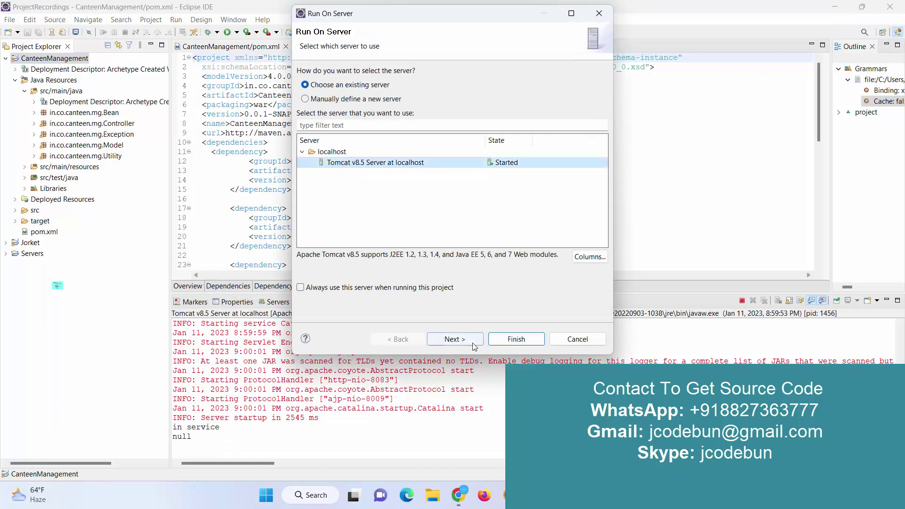
click(511, 340)
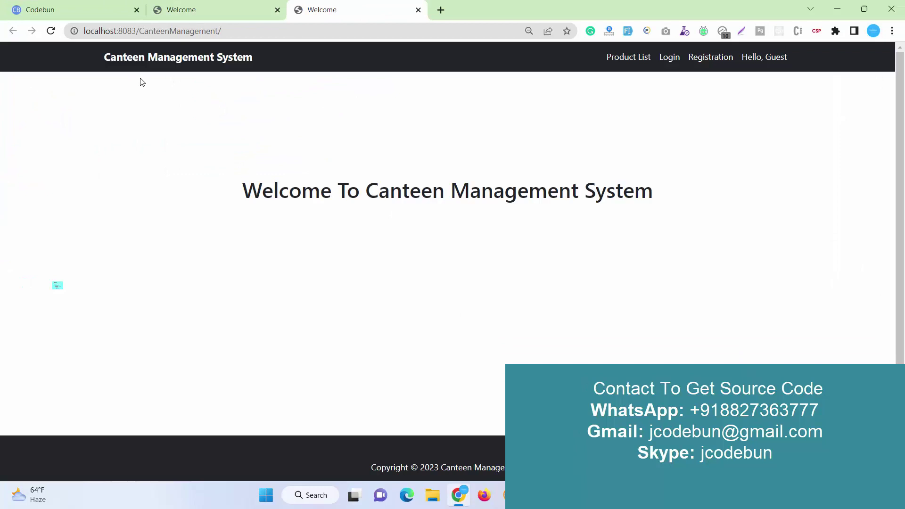
Go from the welcome page to the Product List page and reload it
click(131, 60)
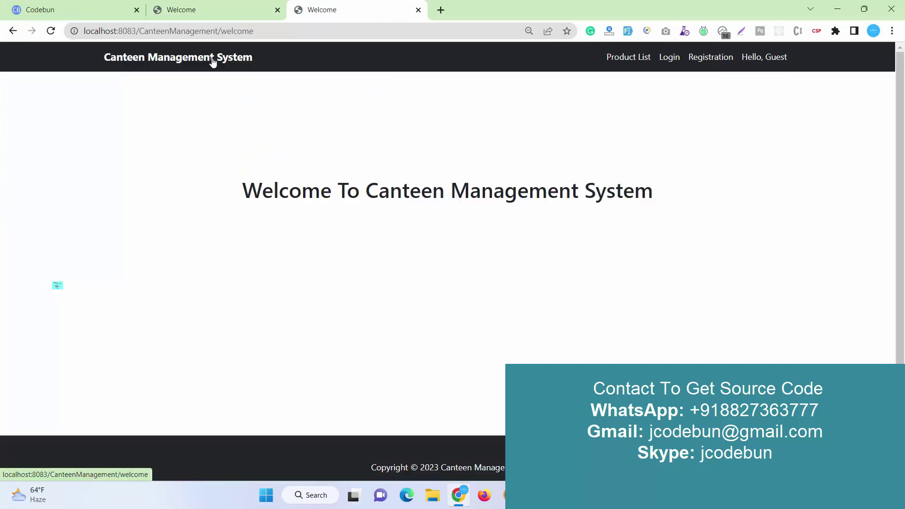
drag(234, 184, 778, 285)
click(742, 267)
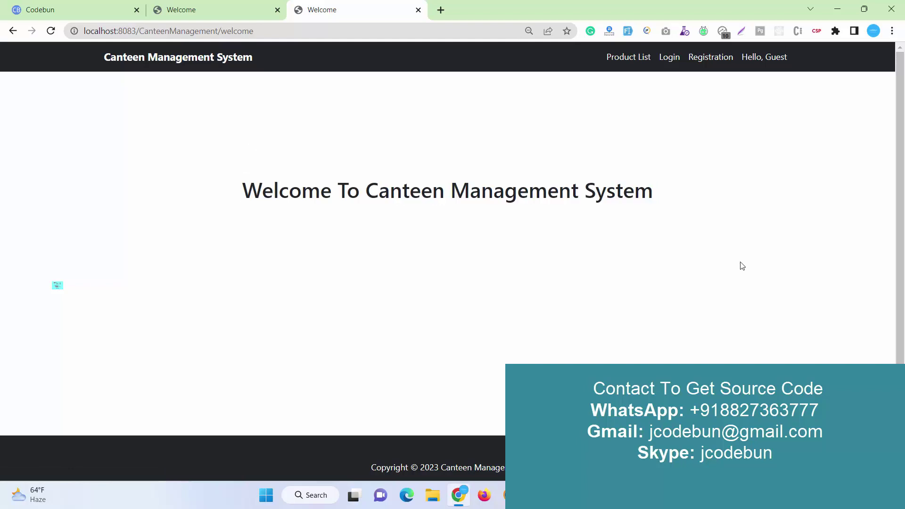
click(618, 59)
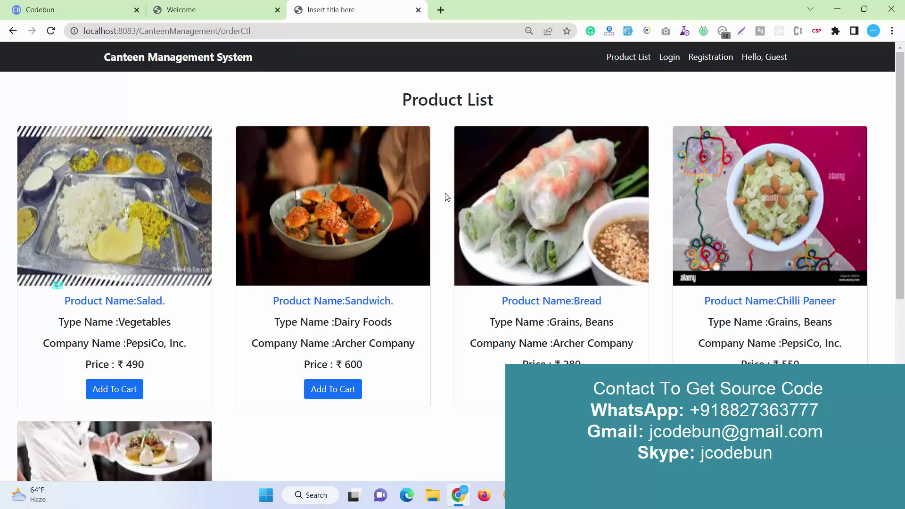
scroll(426, 230, down, 6)
scroll(426, 235, up, 6)
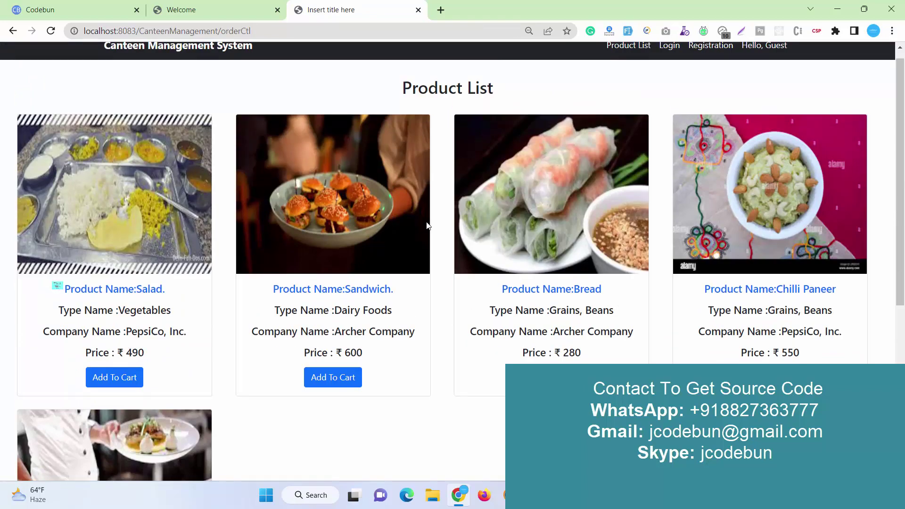
scroll(426, 227, up, 1)
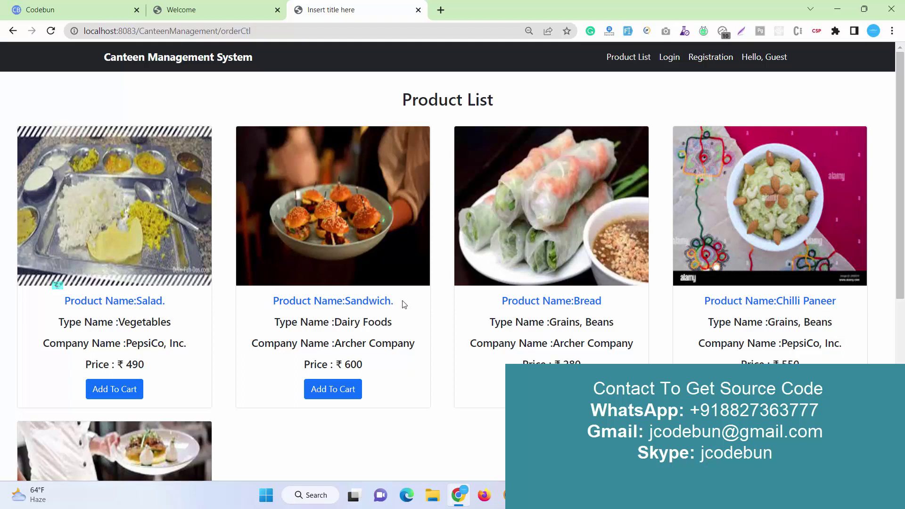
click(632, 56)
scroll(355, 264, down, 5)
scroll(355, 264, up, 5)
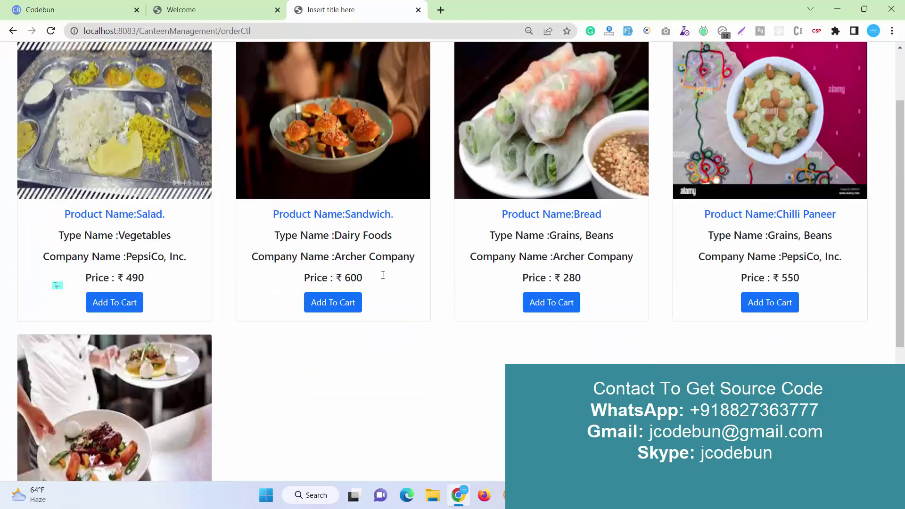
Compare it with the productdetails table rows in MySQL Workbench, then return to the Product List
key(alt+Tab)
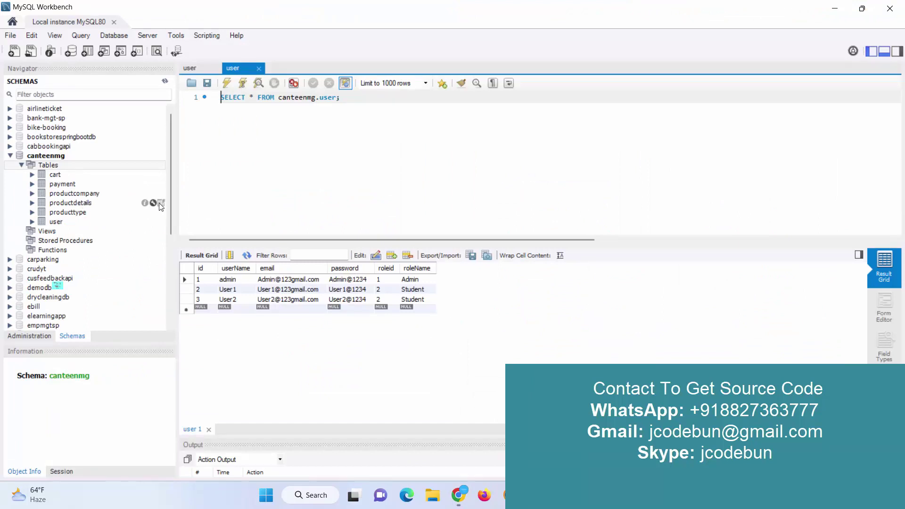
click(153, 202)
click(161, 203)
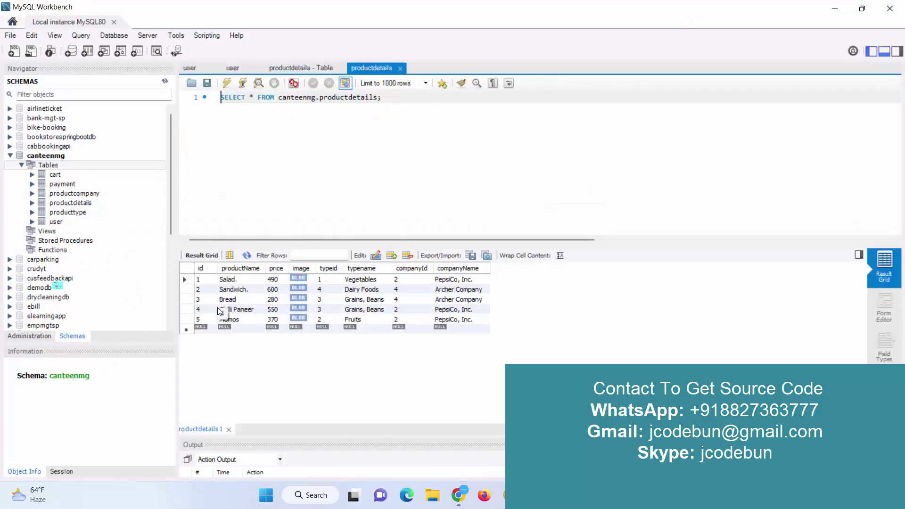
click(826, 13)
scroll(444, 87, up, 2)
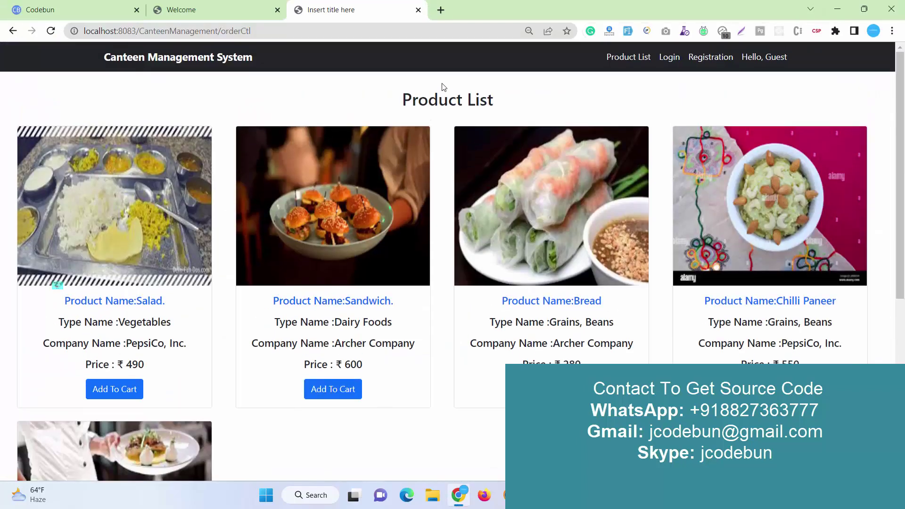
Register a new user with auto-filled User Name, Email and Password, and confirm Registration Complete
click(660, 61)
click(703, 64)
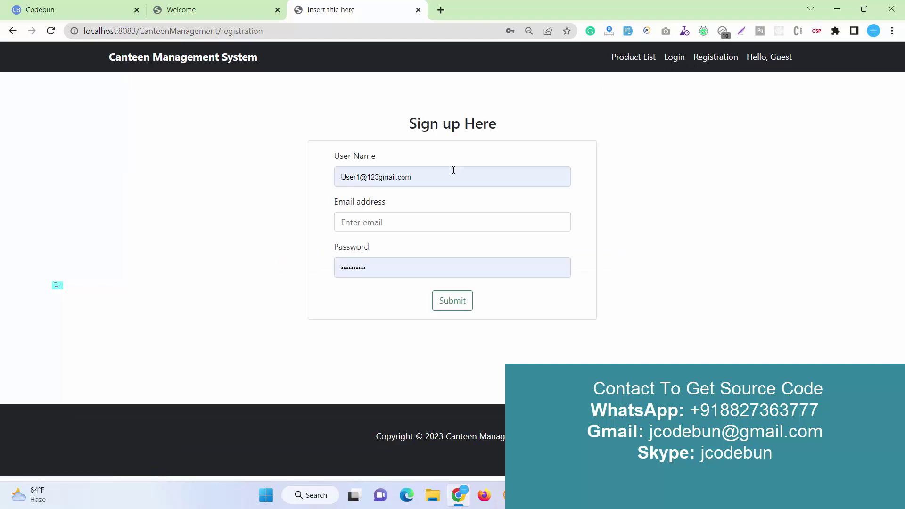
click(628, 30)
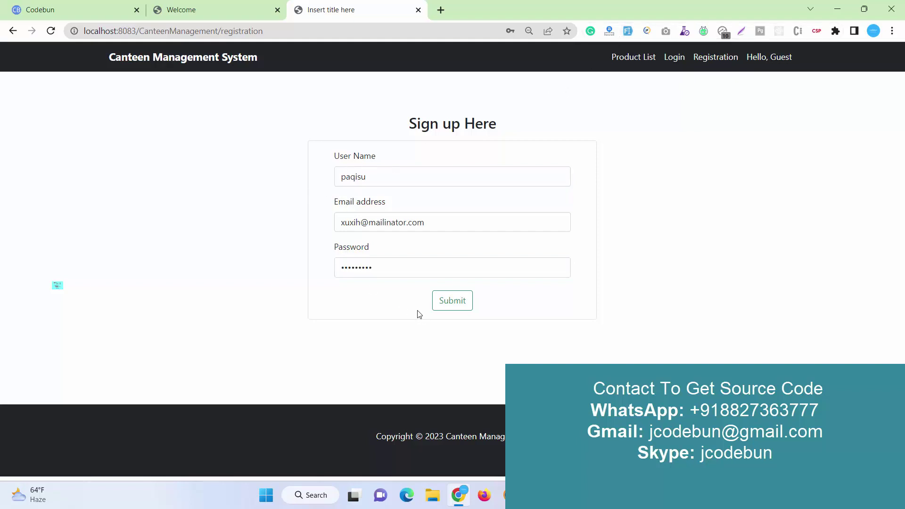
click(428, 304)
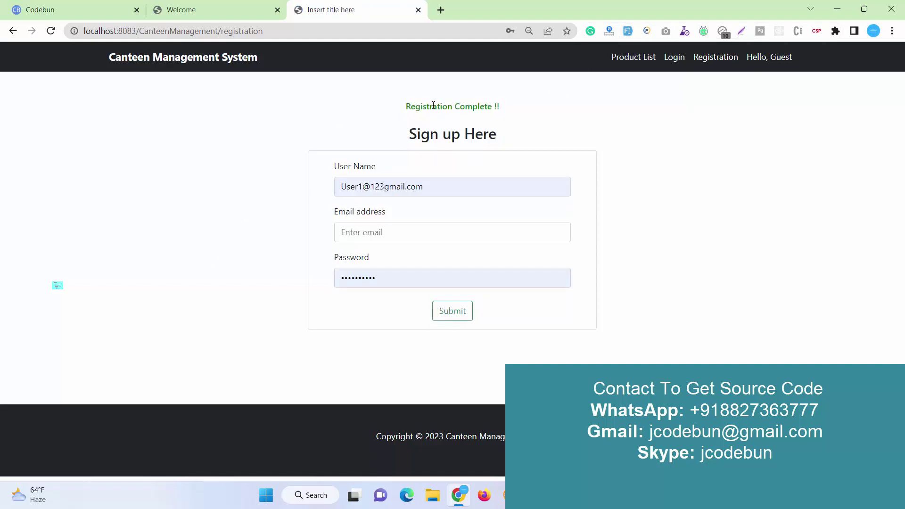
drag(398, 110, 522, 109)
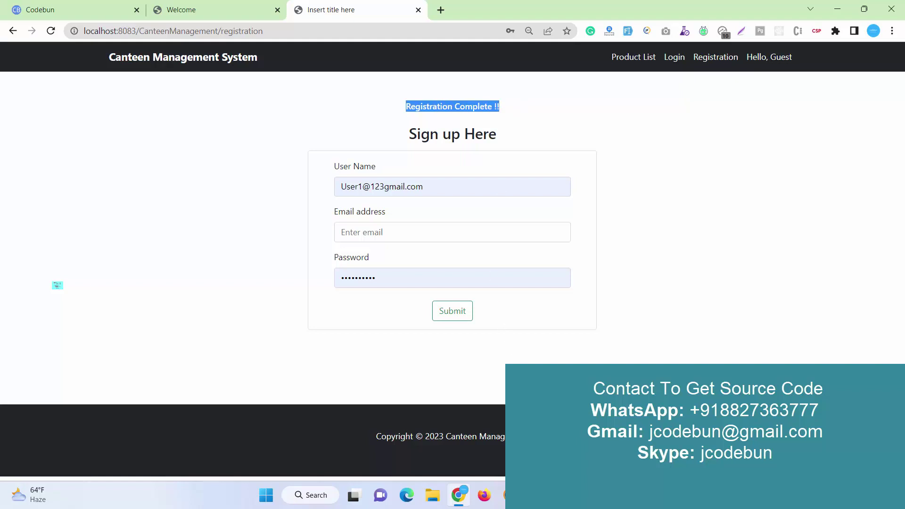
key(alt+Tab)
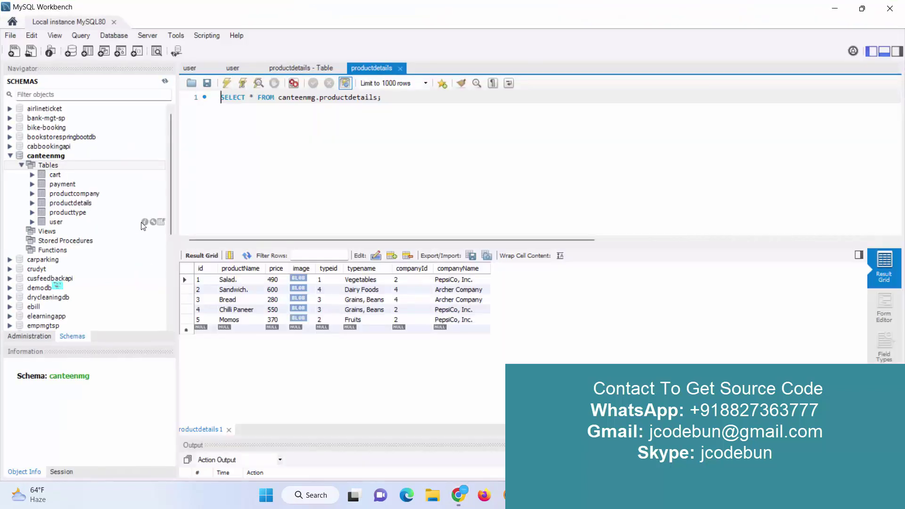
Query the user table to confirm the fourth Student row and copy the admin's email
click(161, 222)
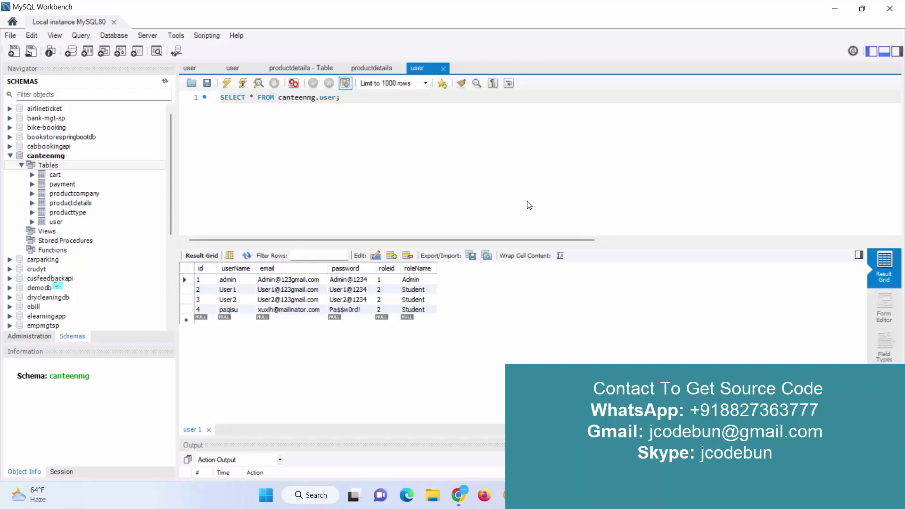
click(283, 281)
double_click(282, 281)
key(ctrl+c)
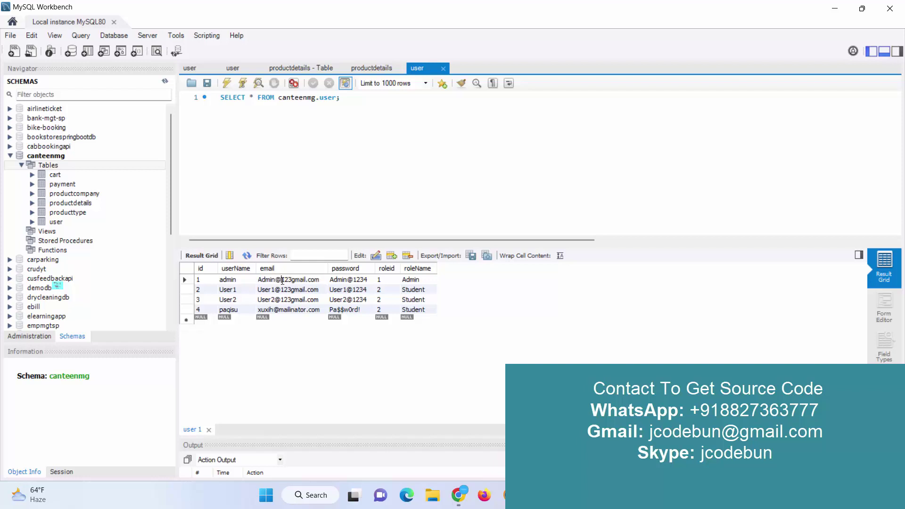
click(457, 495)
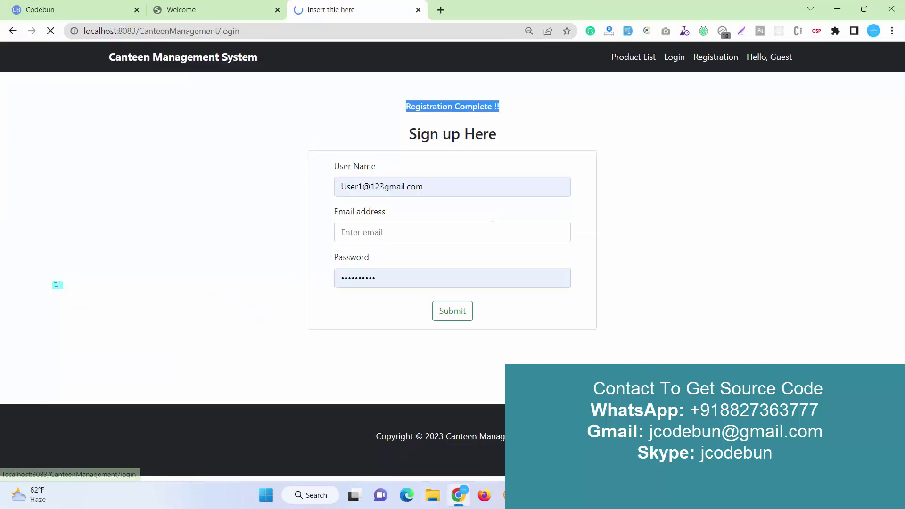
Sign in as admin using the email and password copied from the user table
key(ctrl+a)
key(ctrl+v)
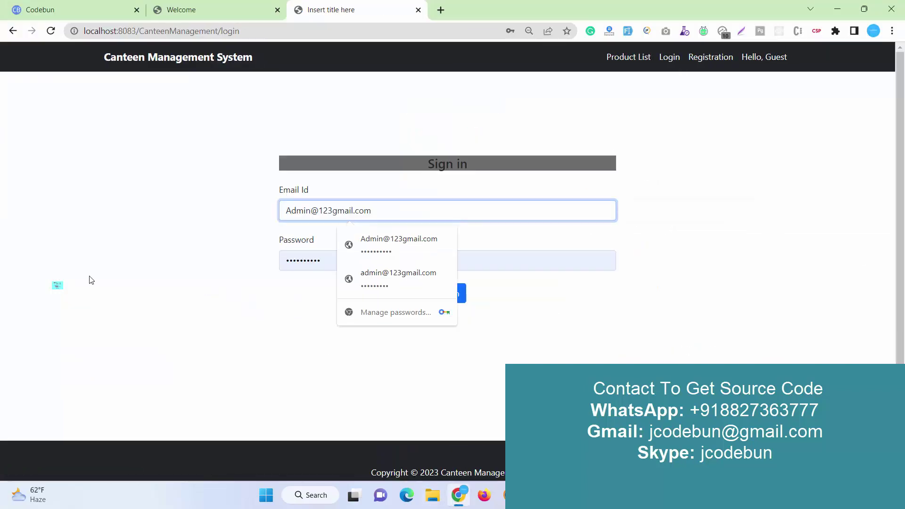
key(alt+Tab)
double_click(345, 280)
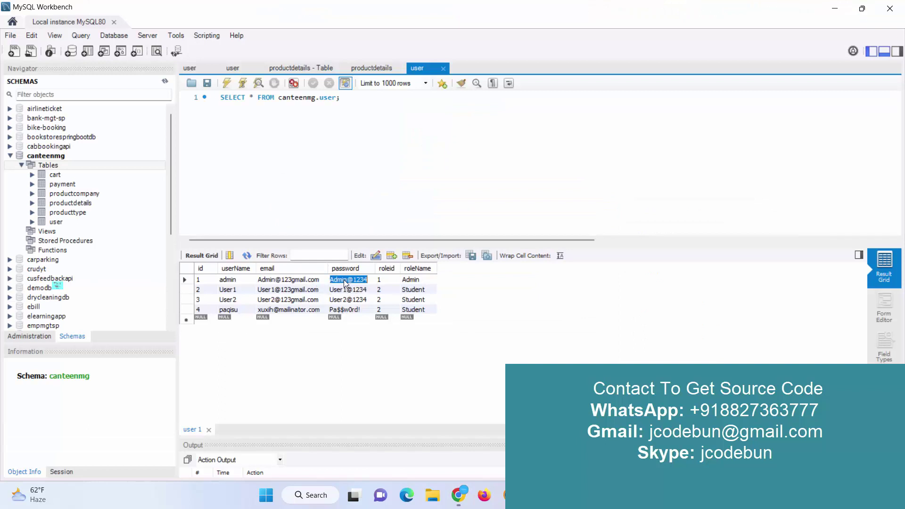
key(ctrl+c)
key(alt+Tab)
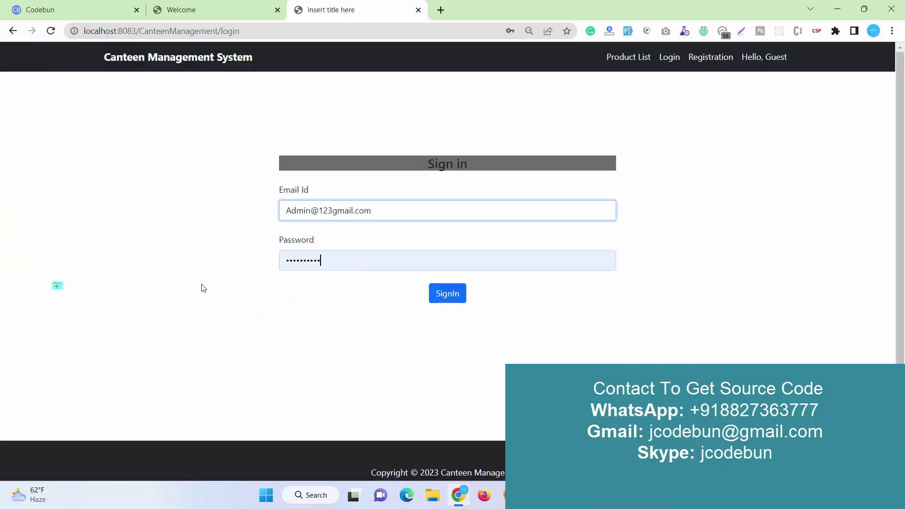
key(Tab)
key(ctrl+v)
click(459, 294)
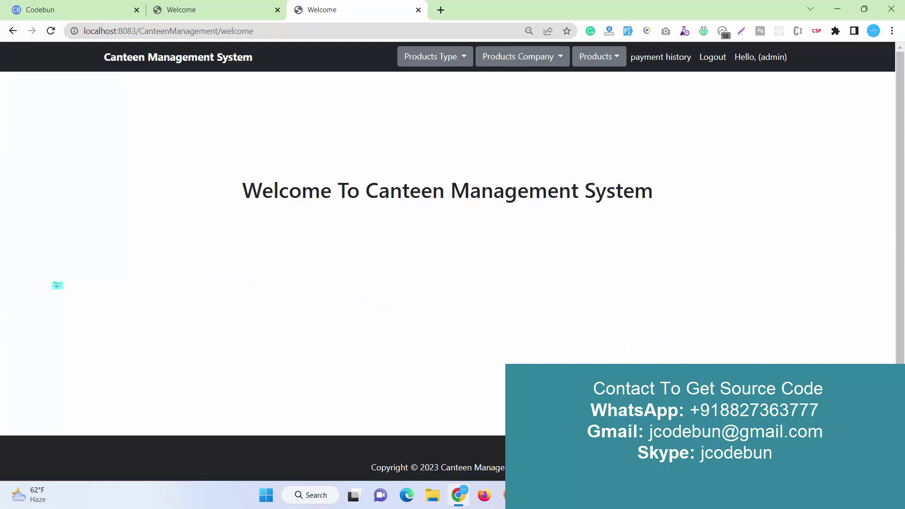
key(alt+Tab)
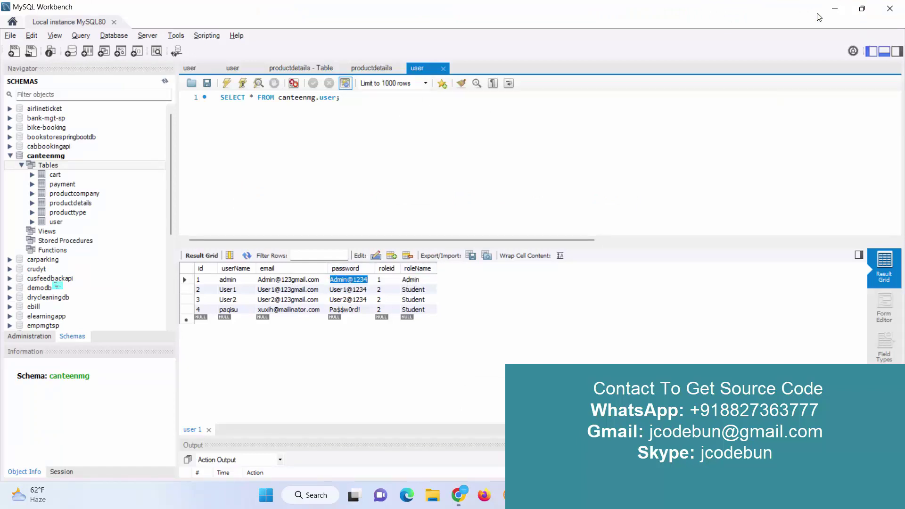
click(835, 9)
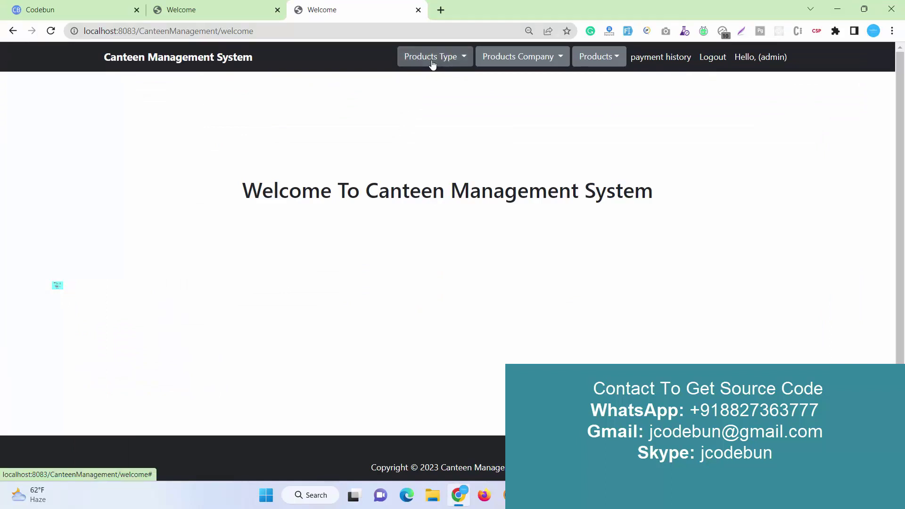
Add product type 12rt named 'Testing prodcut new' and submit it
click(433, 64)
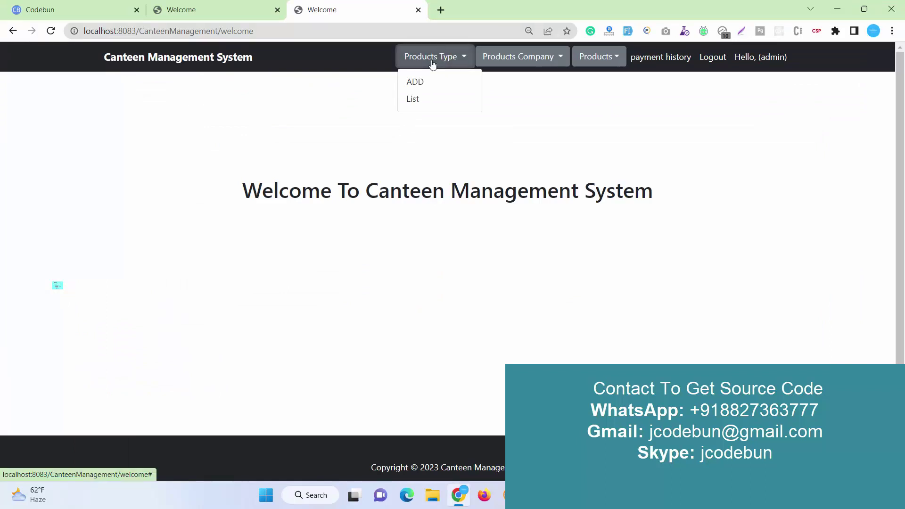
click(418, 81)
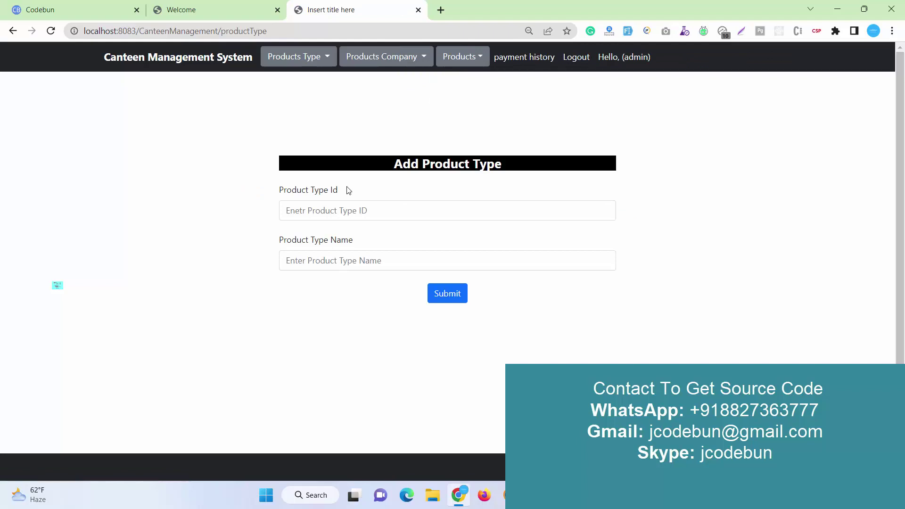
click(337, 212)
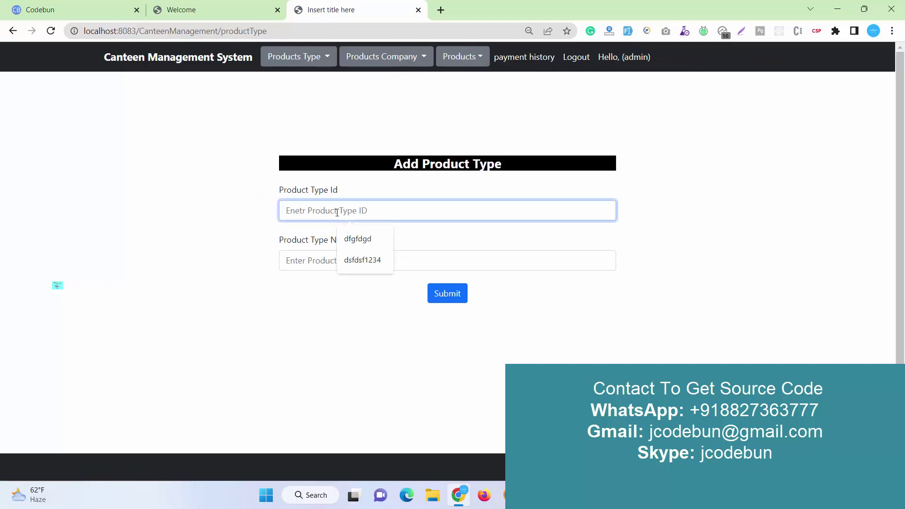
text(8)
key(BackSpace)
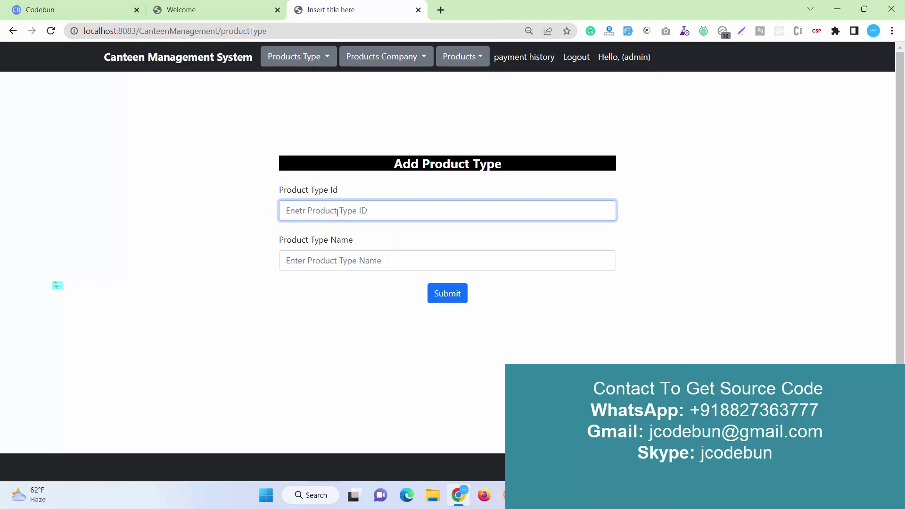
text(12rt)
click(314, 254)
text(fdgfdg gfgdg)
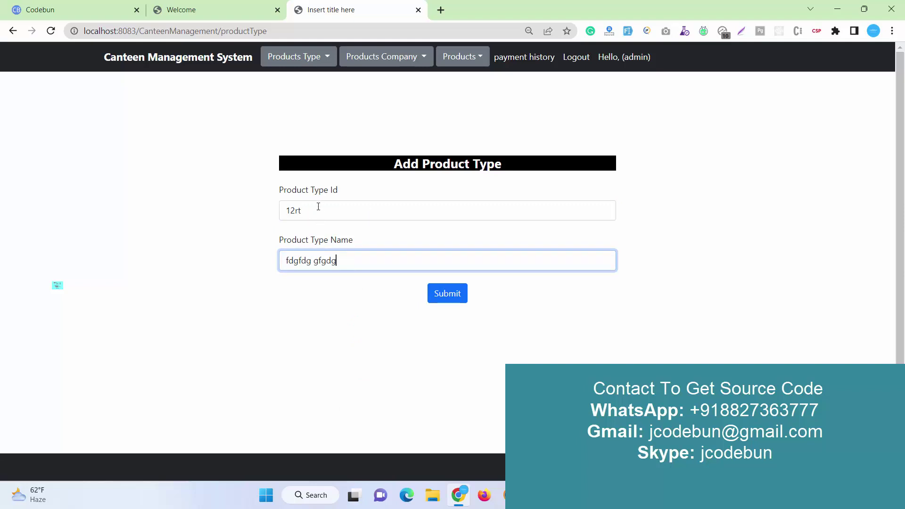
key(shift+Tab)
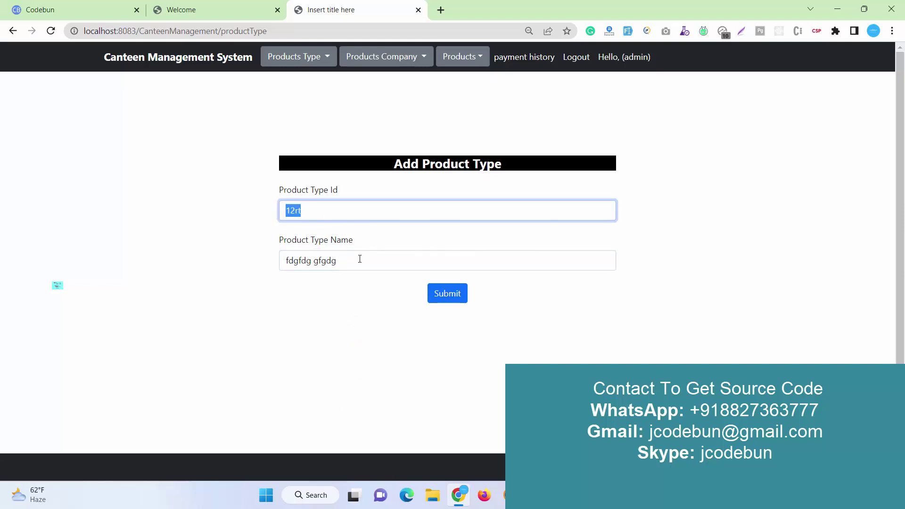
key(Tab)
text(T)
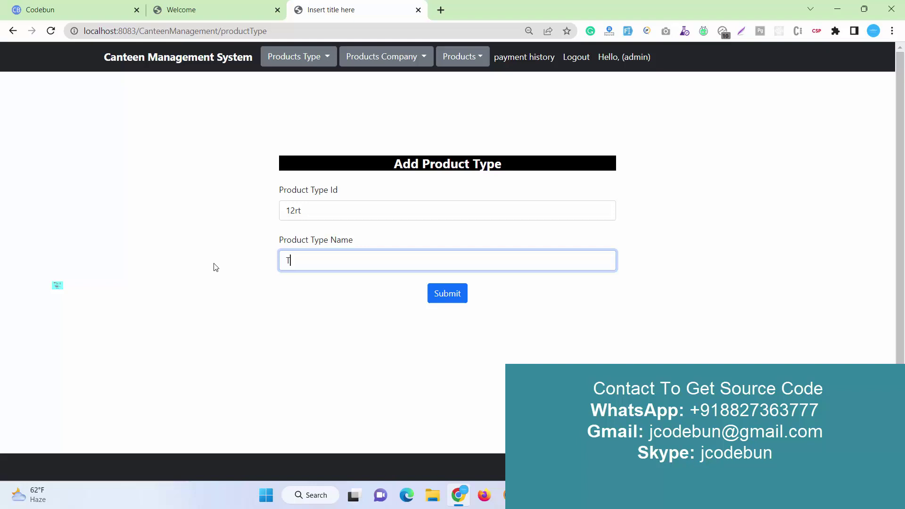
text(esting prodcut new)
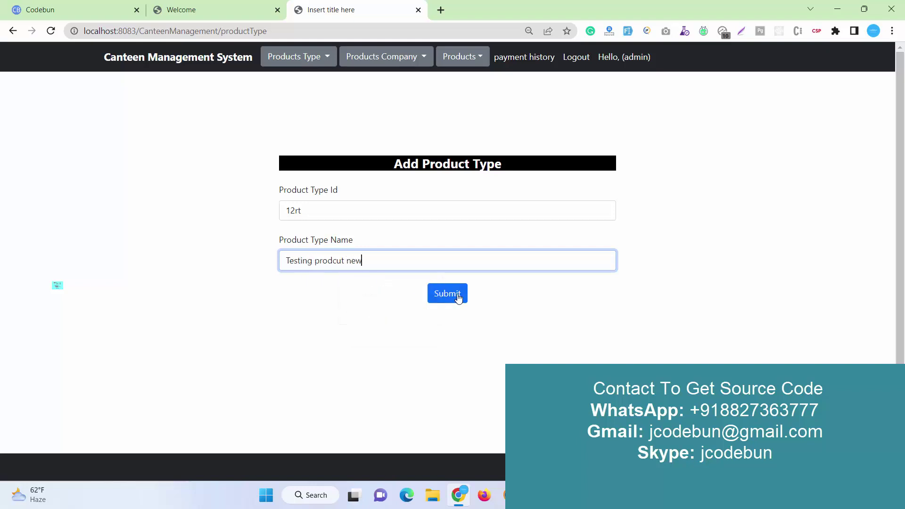
click(456, 295)
click(301, 65)
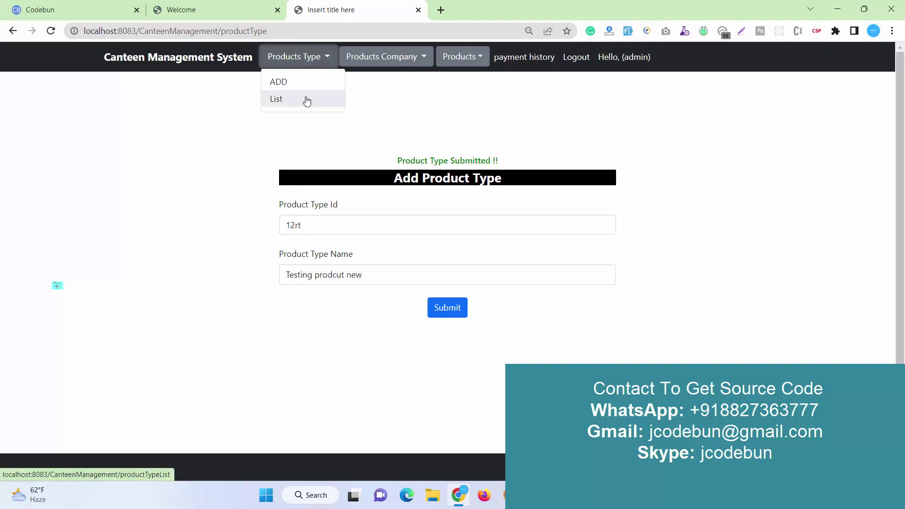
Rename product type 12rt to 'Testing prodcut newhgh' and update it
click(305, 99)
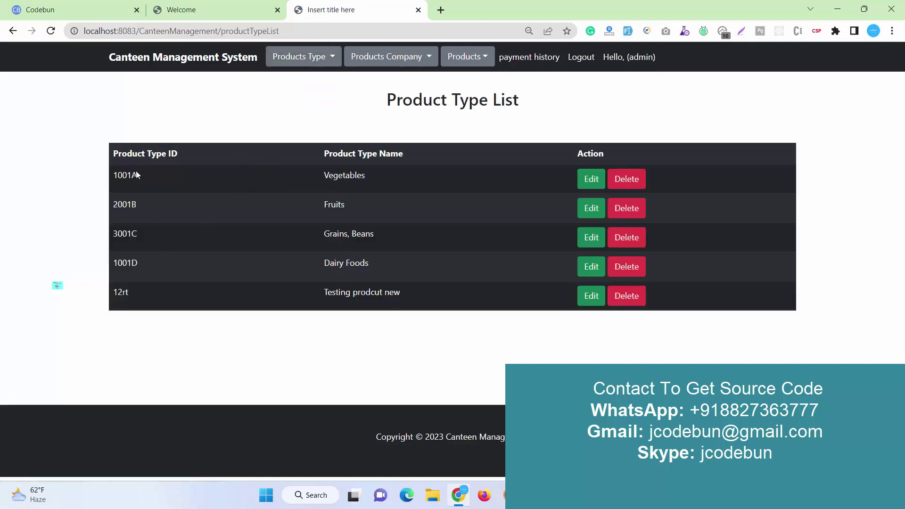
drag(414, 290, 118, 293)
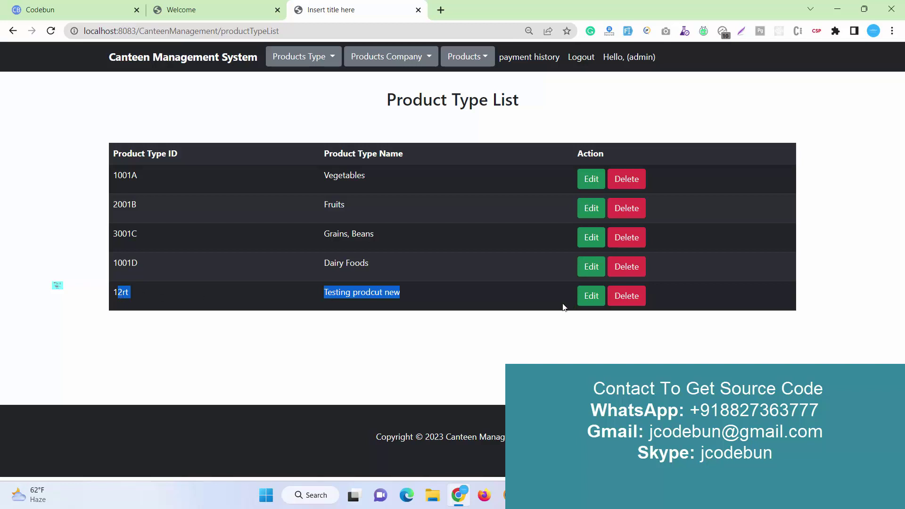
click(590, 299)
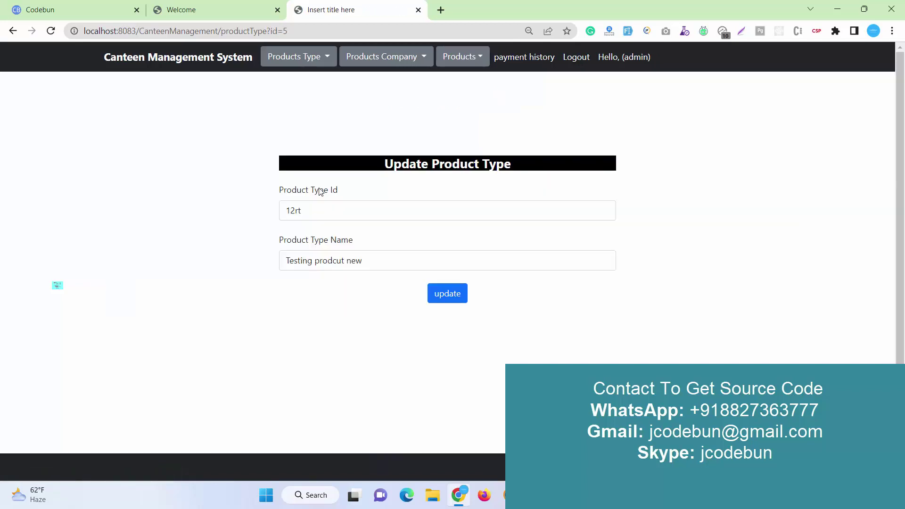
click(369, 263)
text(hg)
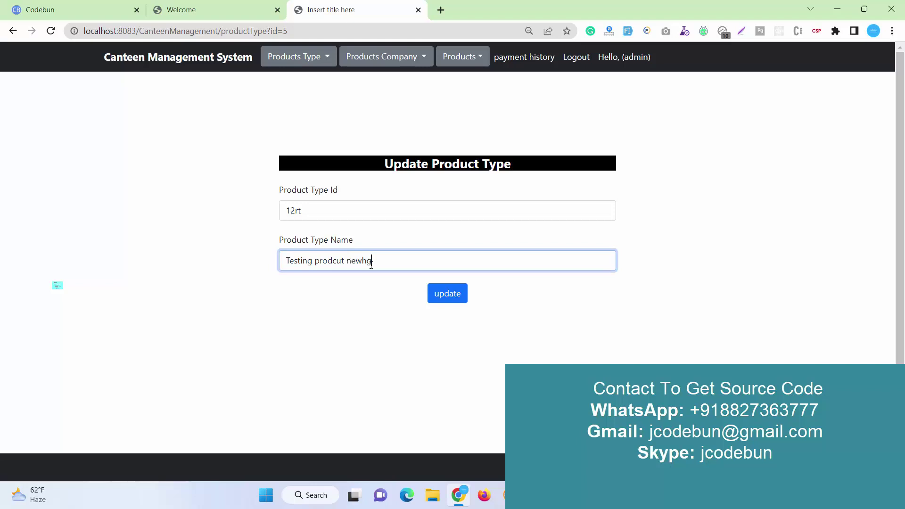
text(h)
click(440, 292)
Delete the 1001D Dairy Foods product type from the Product Type List
click(307, 60)
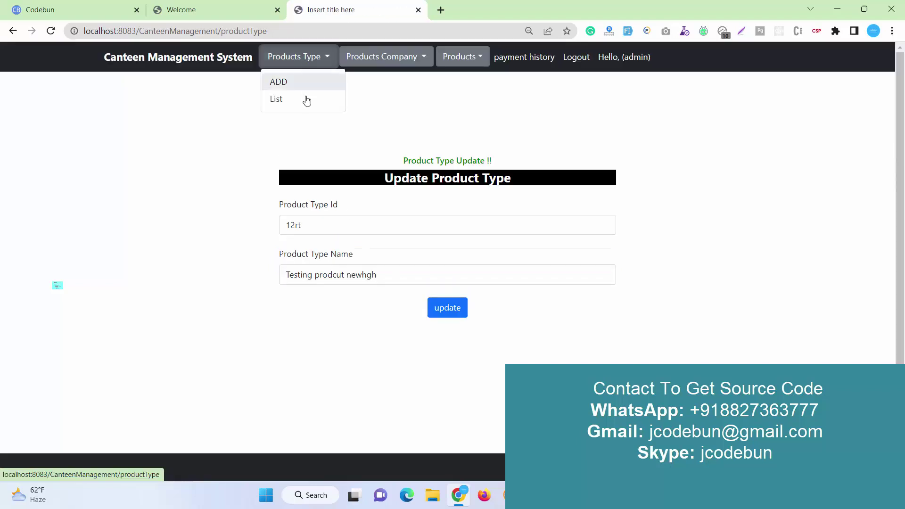
click(306, 98)
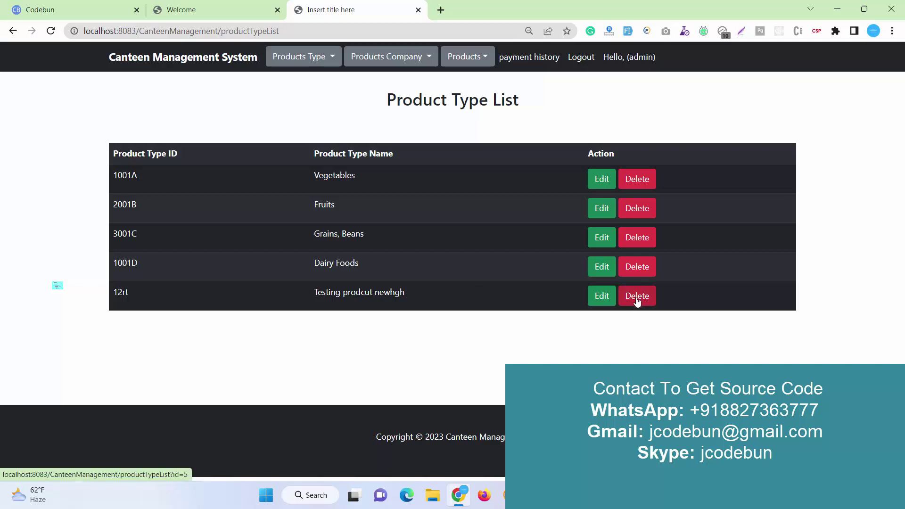
click(641, 272)
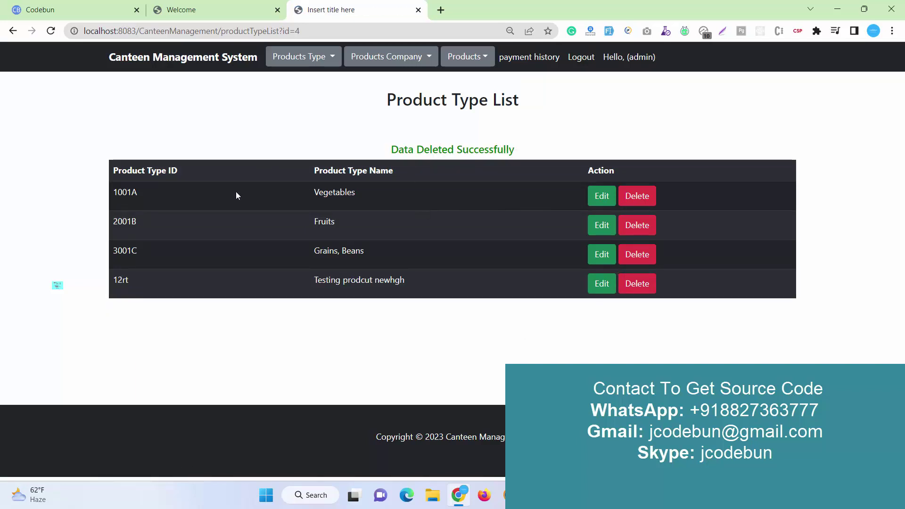
click(382, 61)
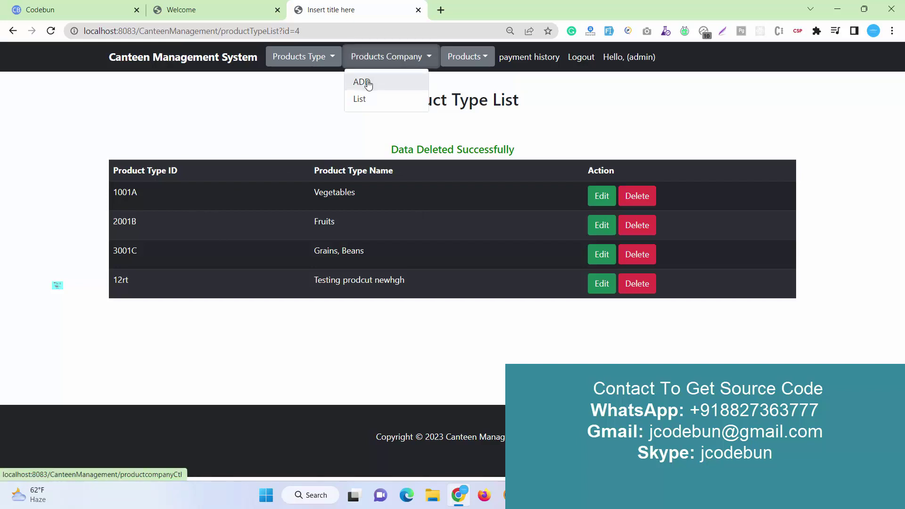
Add the product company 'Bauer Padilla Associates' using the sample-data fill and submit it
click(368, 83)
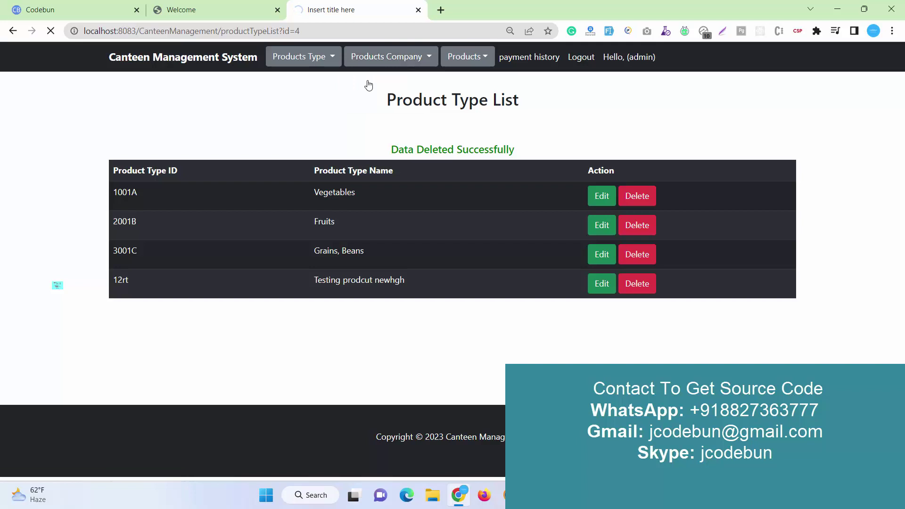
click(353, 209)
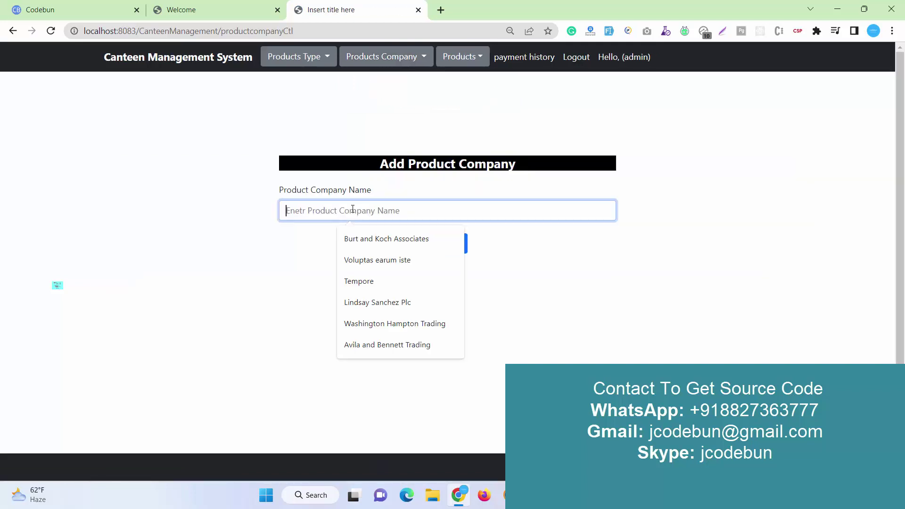
text(gfdg)
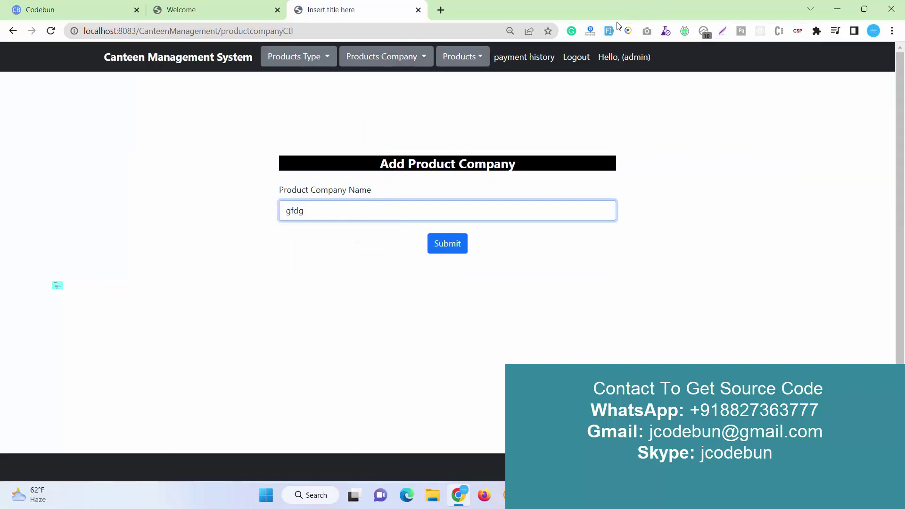
click(610, 30)
click(450, 243)
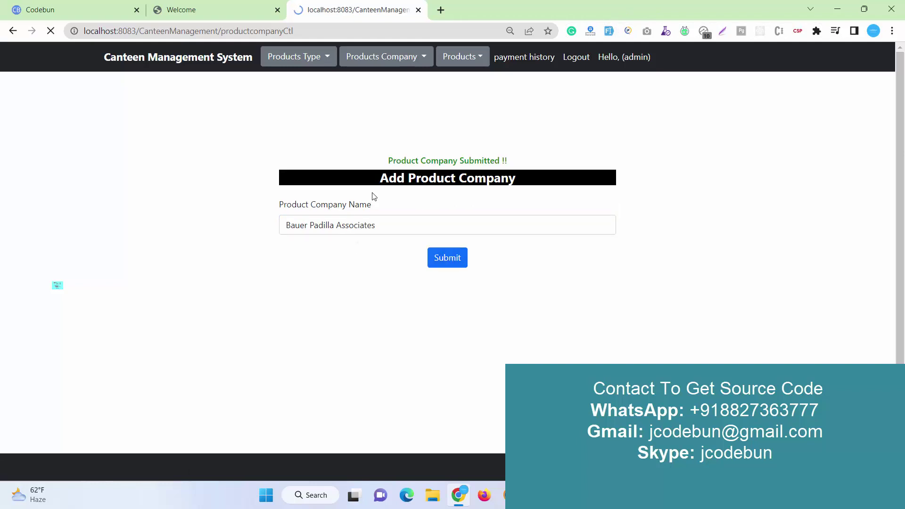
Display the Product Company List, which now shows six companies including Bauer Padilla Associates
click(384, 60)
click(375, 100)
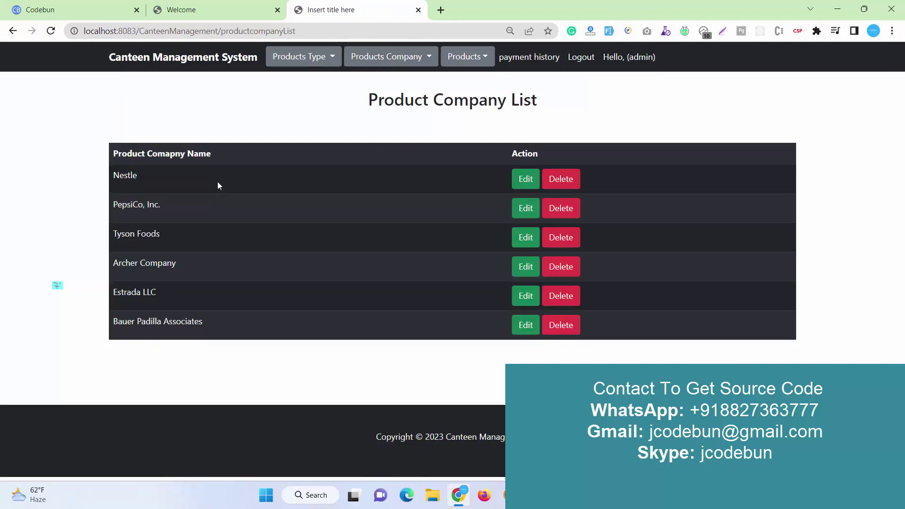
click(464, 61)
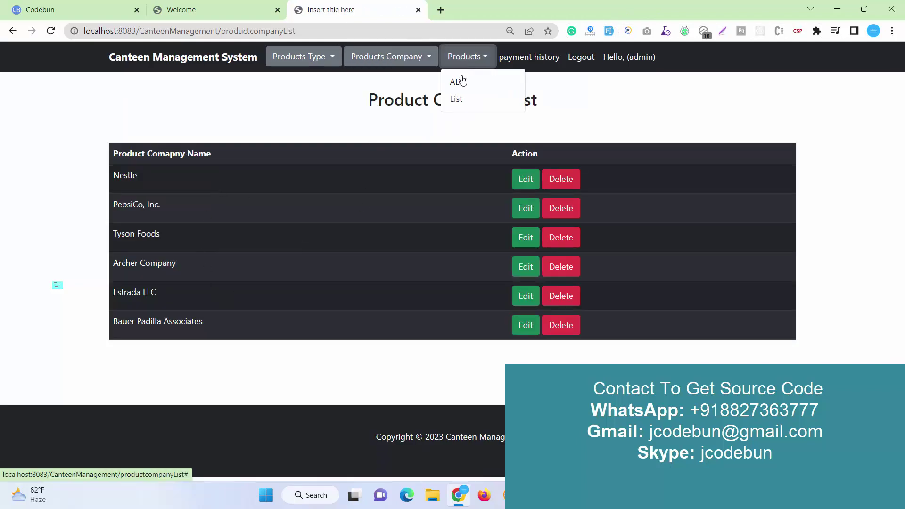
Enter a new product 'new food' of type Vegetables, company Bauer Padilla Associates, price 200
click(462, 82)
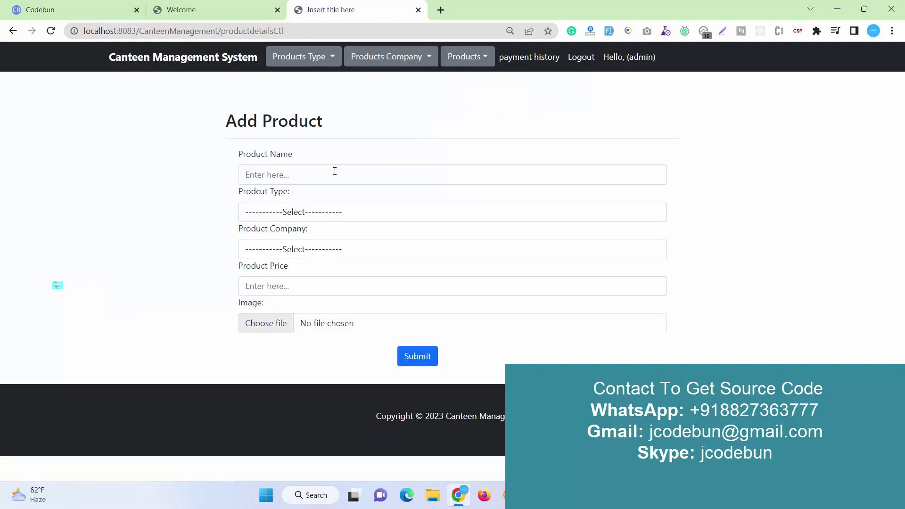
click(335, 175)
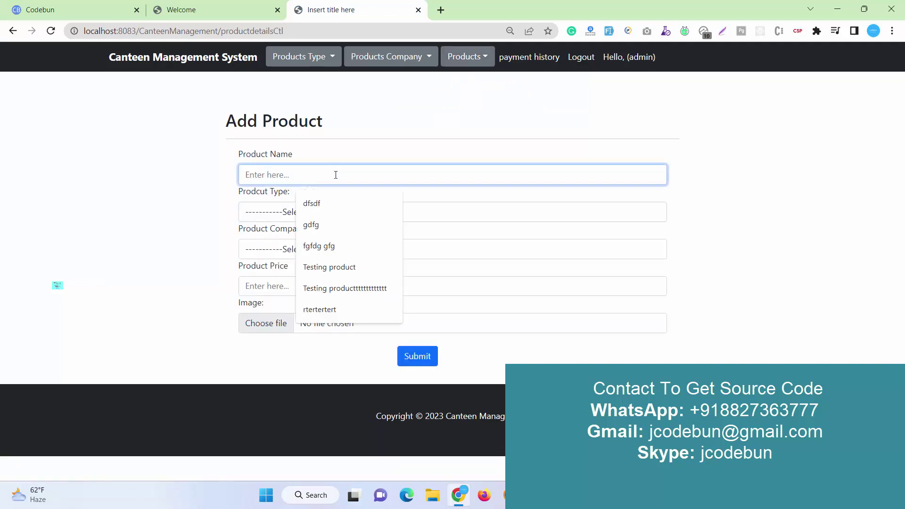
text(new food)
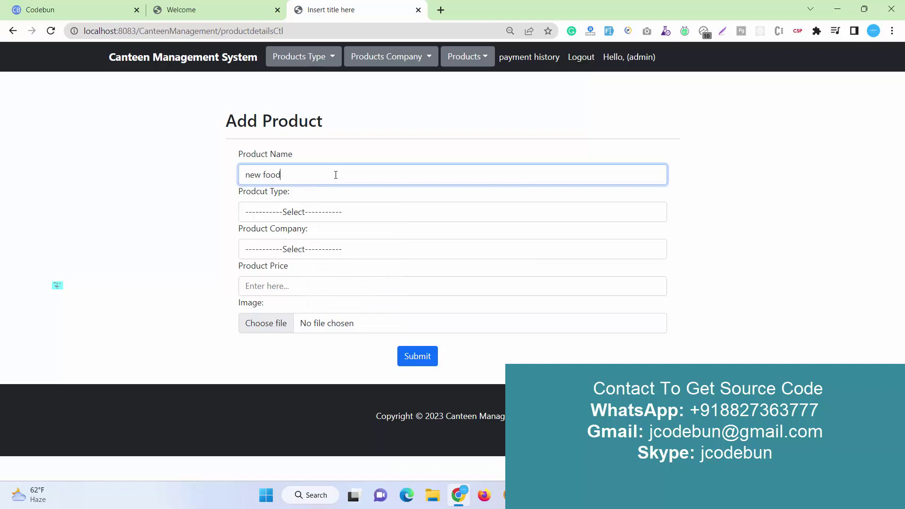
click(334, 212)
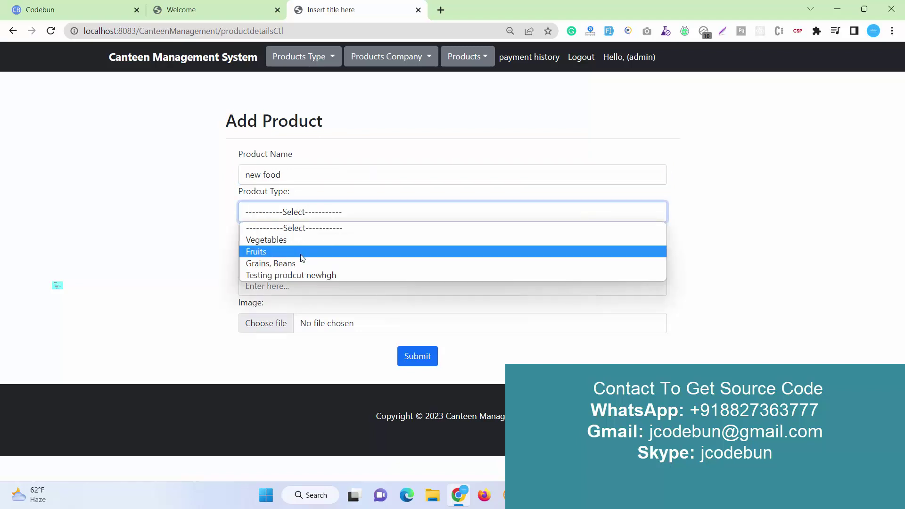
key(Up)
key(Return)
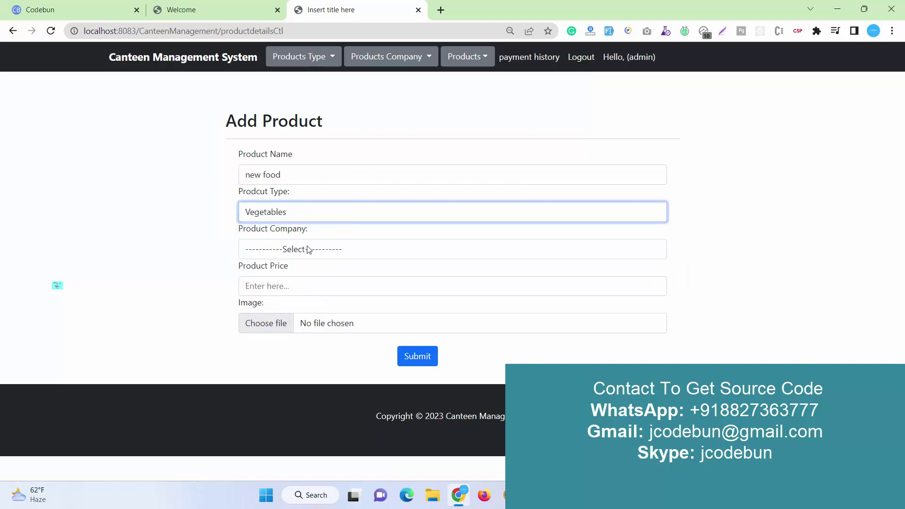
click(313, 251)
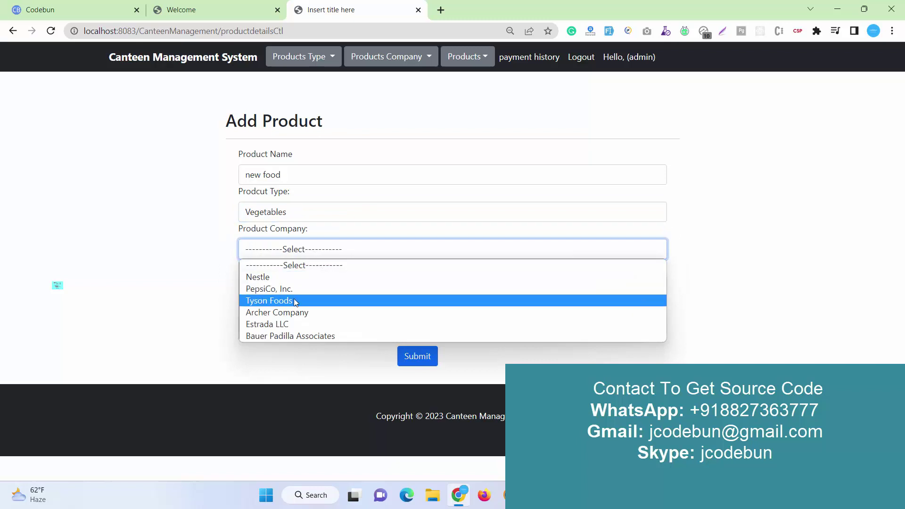
click(298, 336)
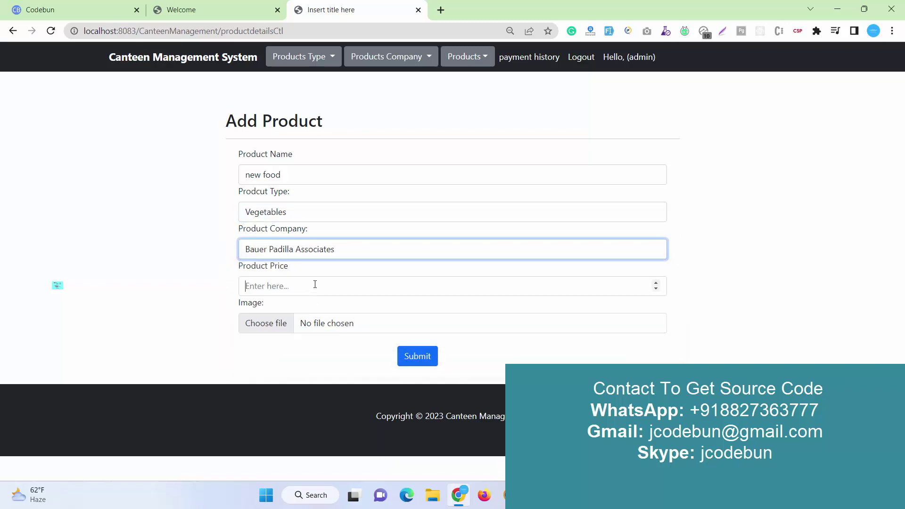
click(315, 285)
text(200)
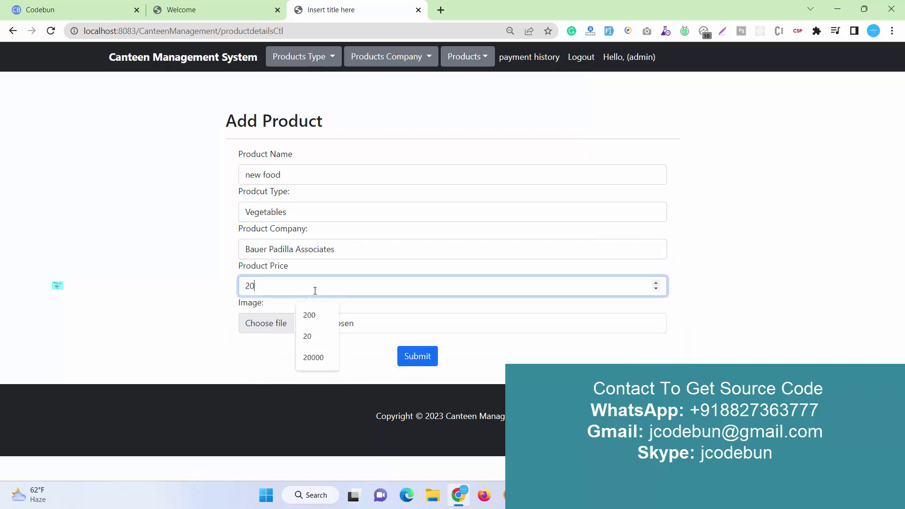
Attach taxi.png from the Desktop as the product image
click(268, 330)
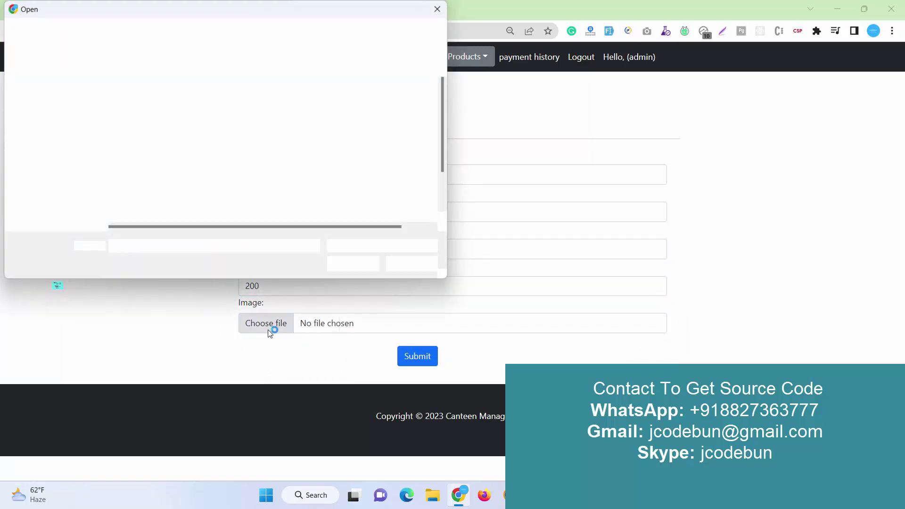
scroll(56, 154, up, 3)
scroll(56, 154, up, 2)
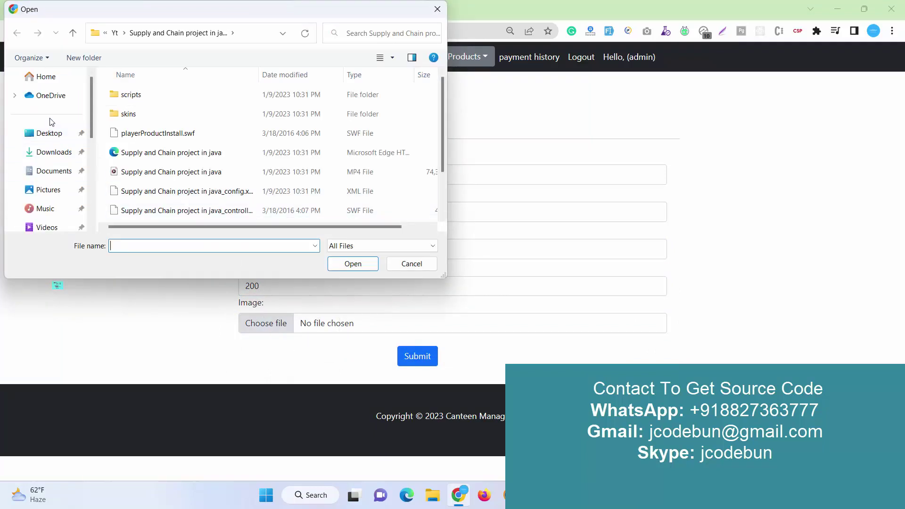
click(49, 133)
scroll(382, 147, down, 10)
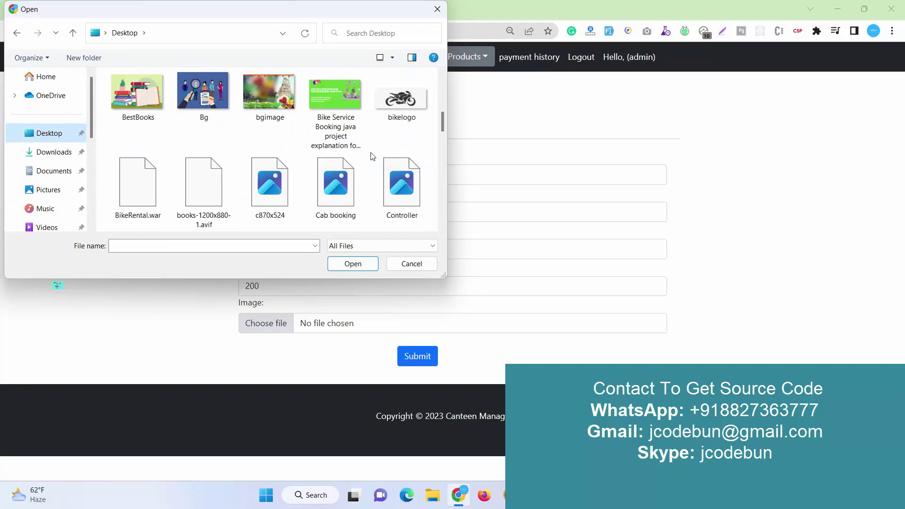
scroll(364, 165, down, 3)
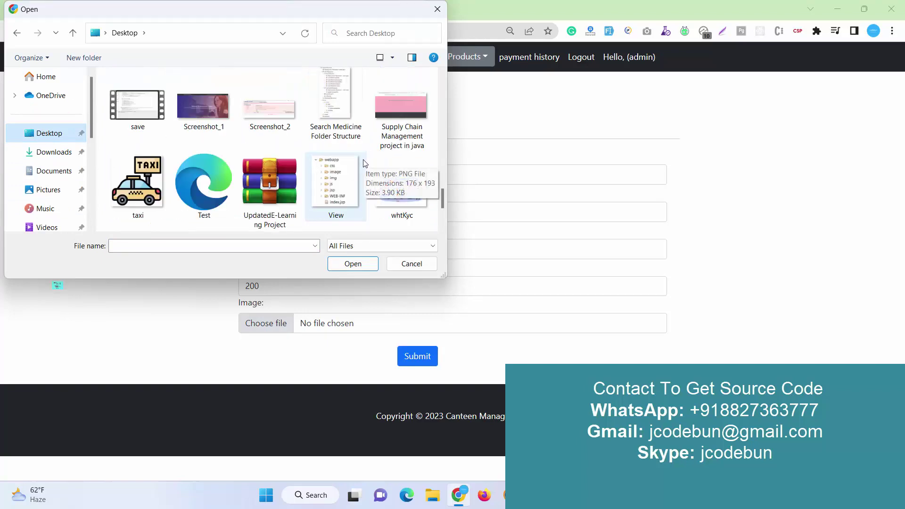
click(162, 192)
click(353, 264)
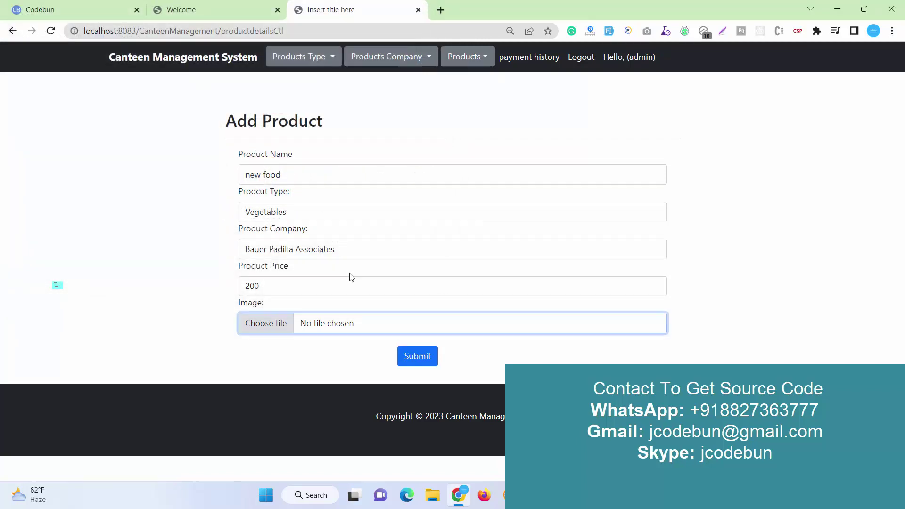
Submit the new product and confirm the Product Added message
click(409, 358)
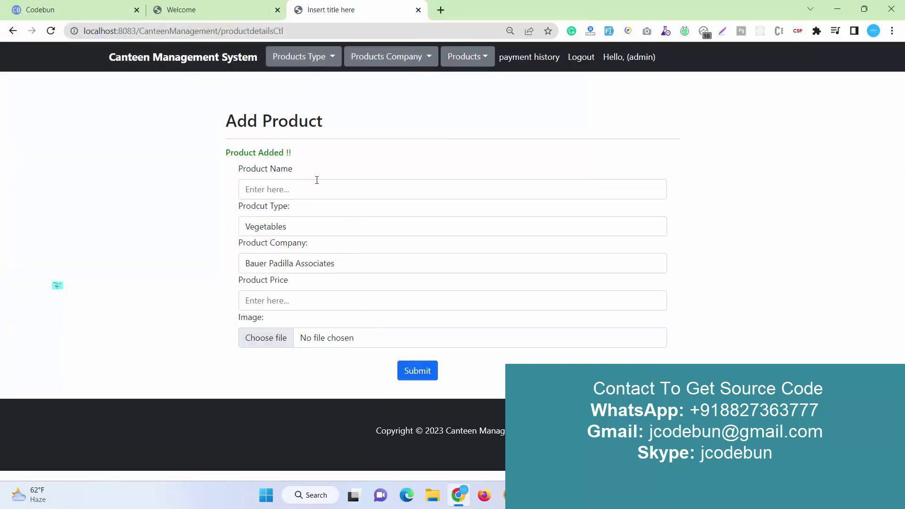
drag(307, 160, 215, 162)
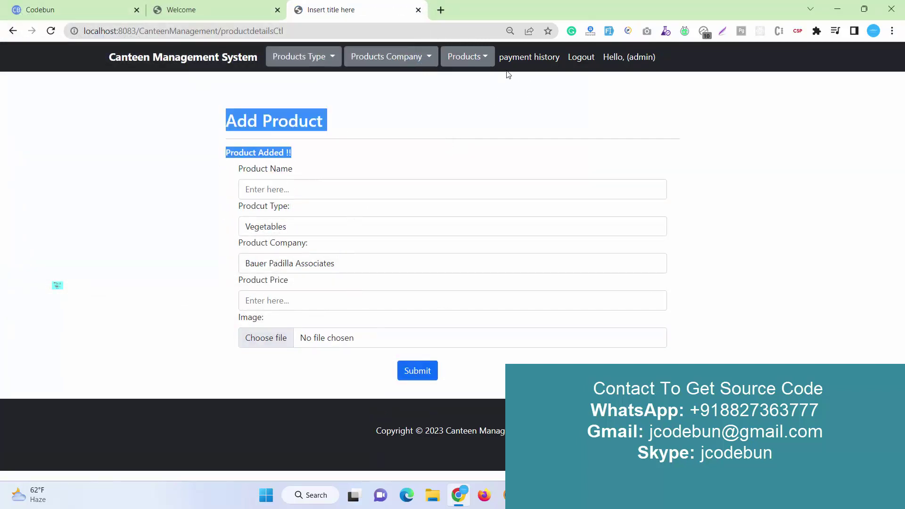
click(481, 65)
Check the All Product List's new food card: taxi image, Bauer Padilla Associates, Vegetables, ₹ 200
click(467, 106)
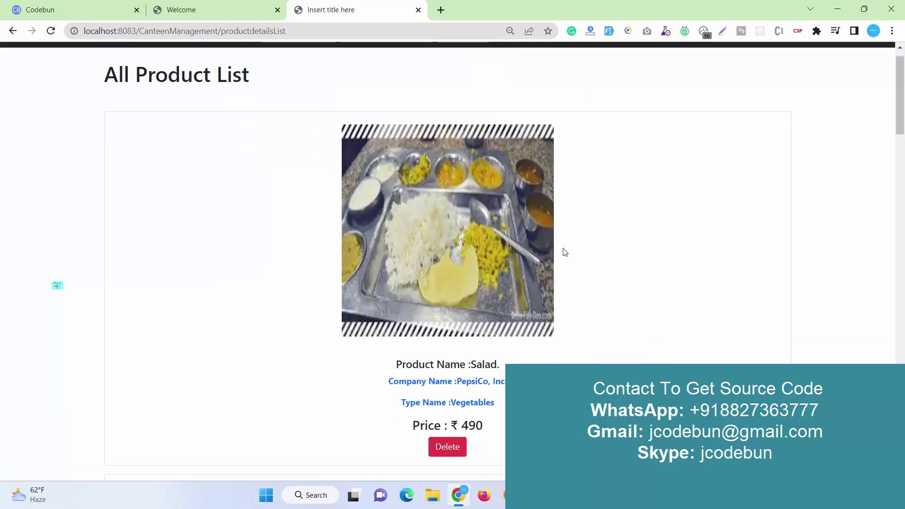
scroll(568, 245, down, 20)
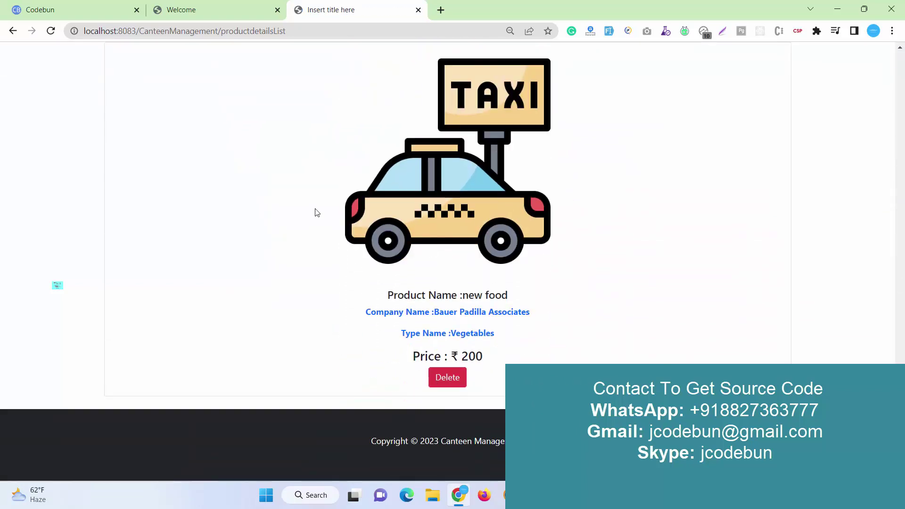
scroll(362, 171, up, 1)
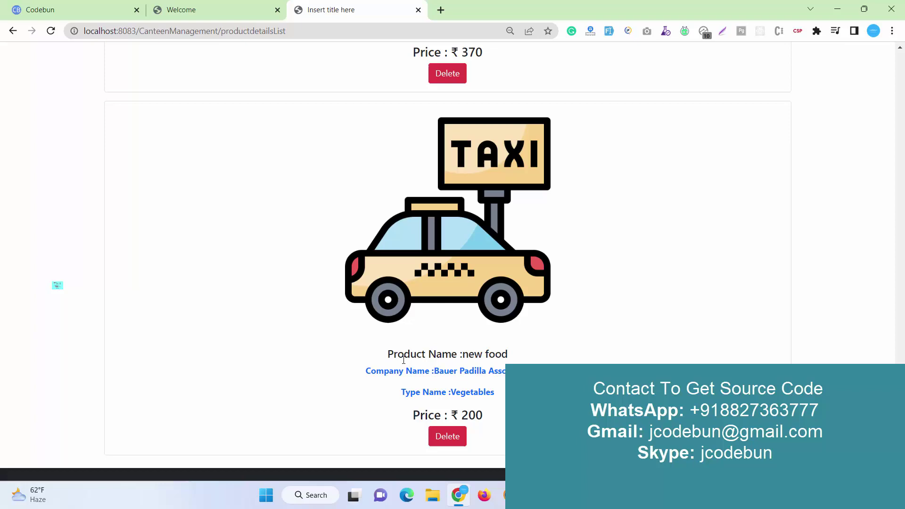
drag(376, 361, 433, 354)
drag(369, 380, 434, 392)
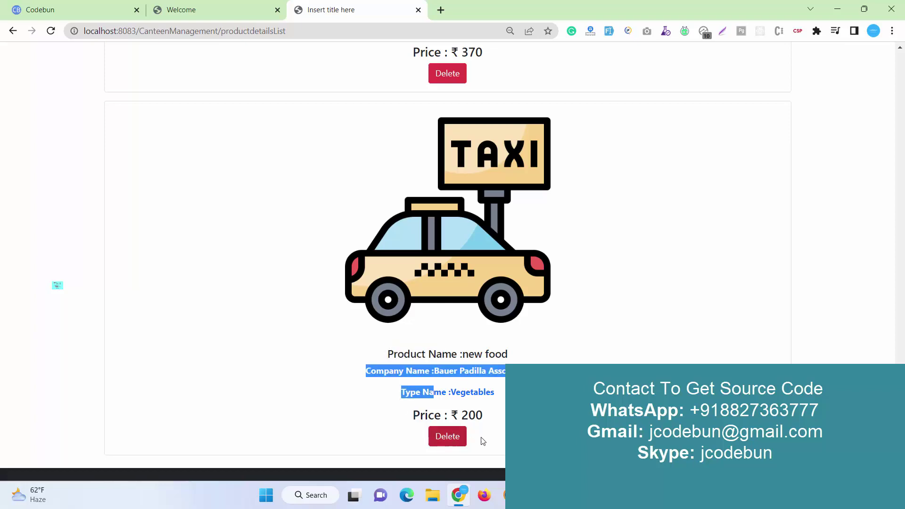
scroll(537, 350, up, 20)
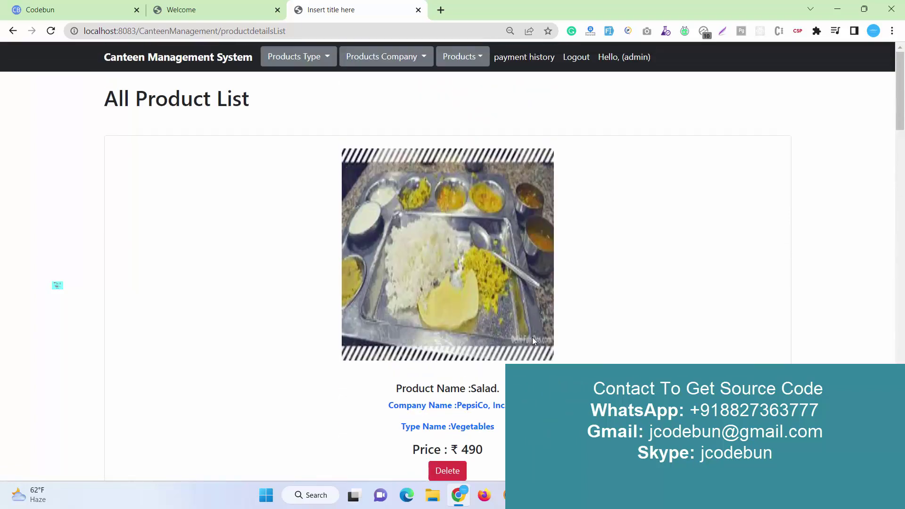
scroll(532, 337, down, 20)
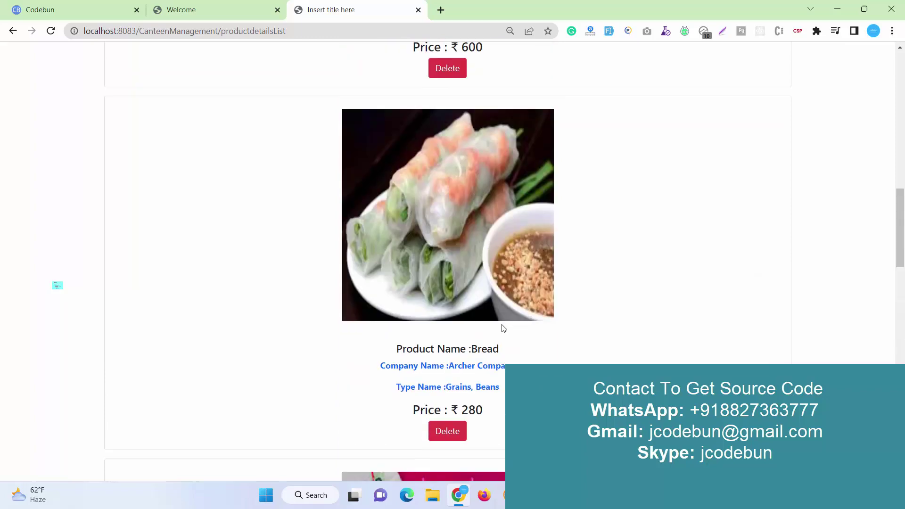
scroll(499, 316, up, 15)
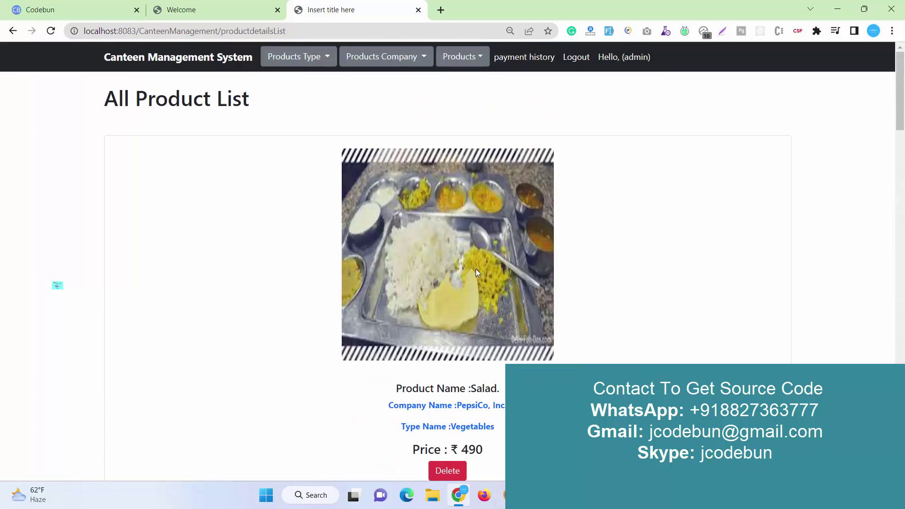
Review the admin payment history table of all orders
click(526, 58)
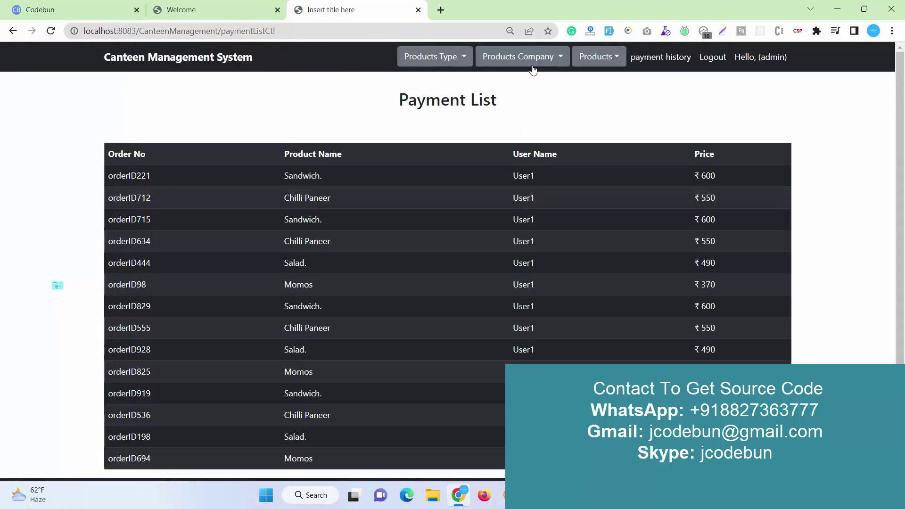
scroll(415, 363, down, 2)
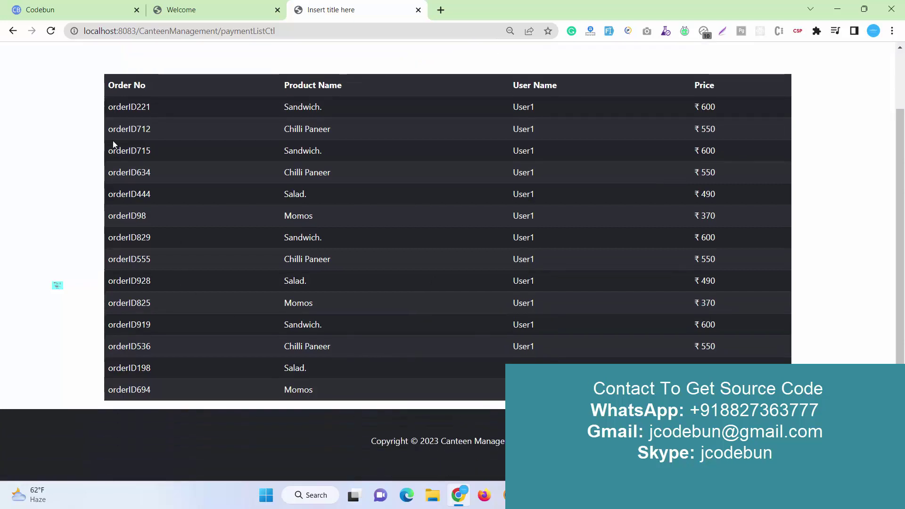
drag(105, 108, 190, 184)
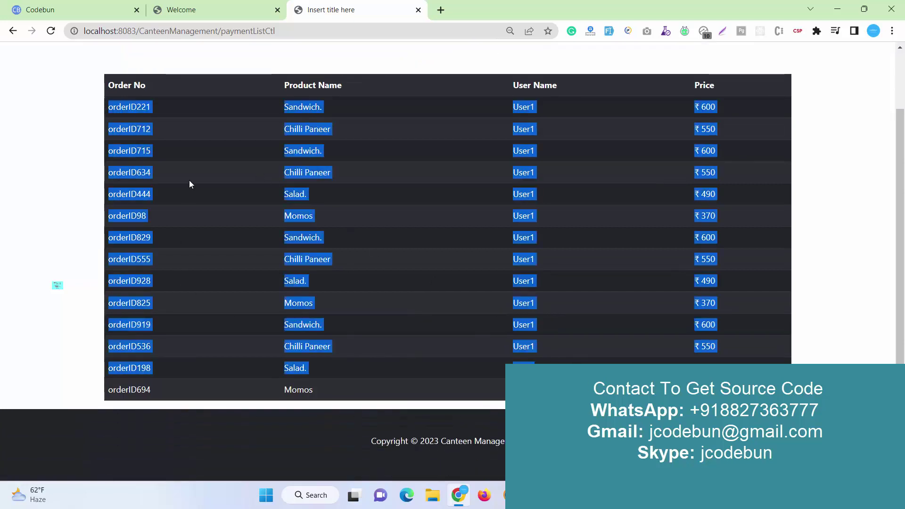
click(135, 87)
drag(140, 85, 118, 85)
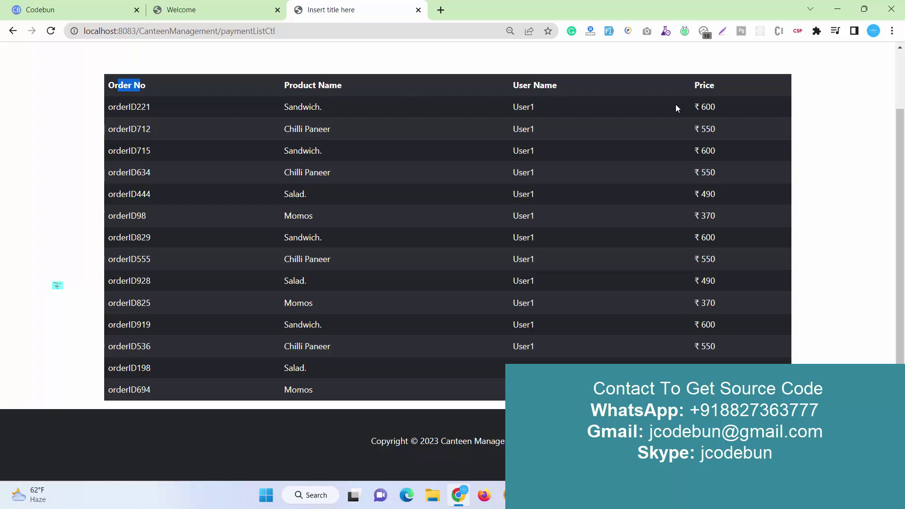
scroll(675, 157, up, 2)
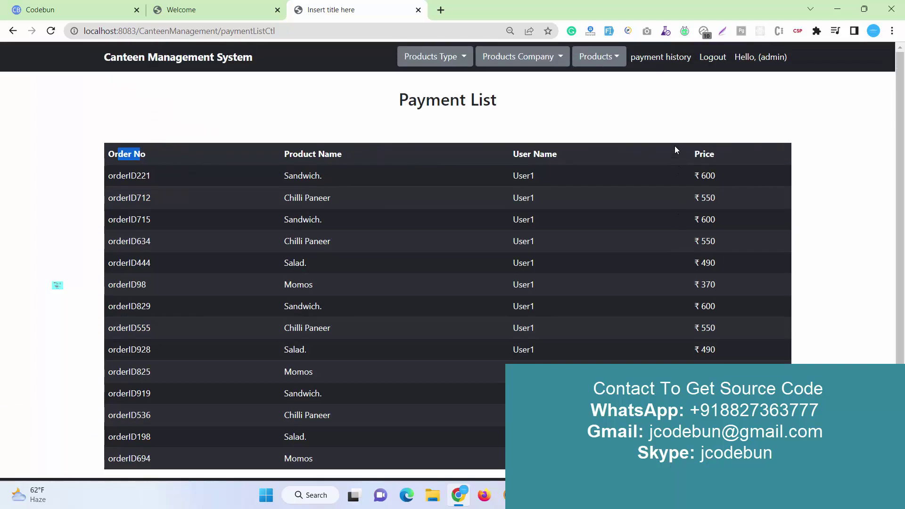
Log the admin out and go to the sign-in page via the public product list
click(713, 57)
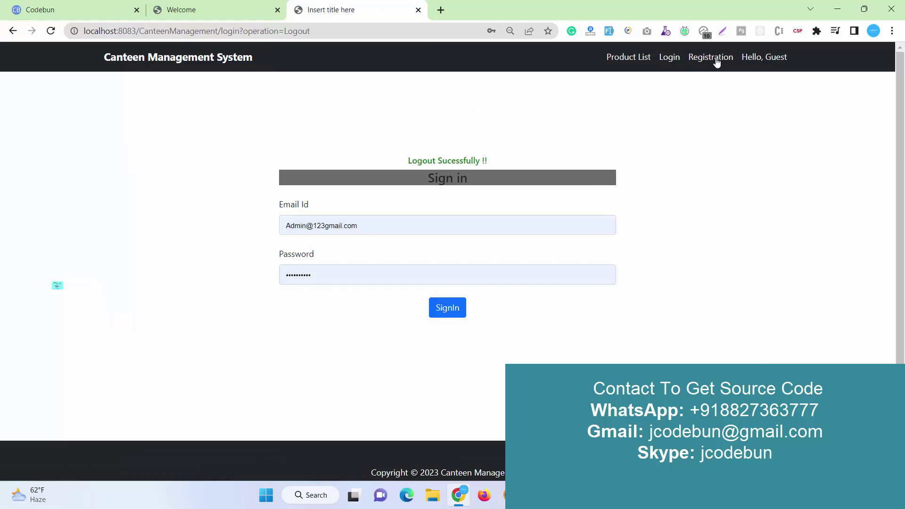
click(631, 63)
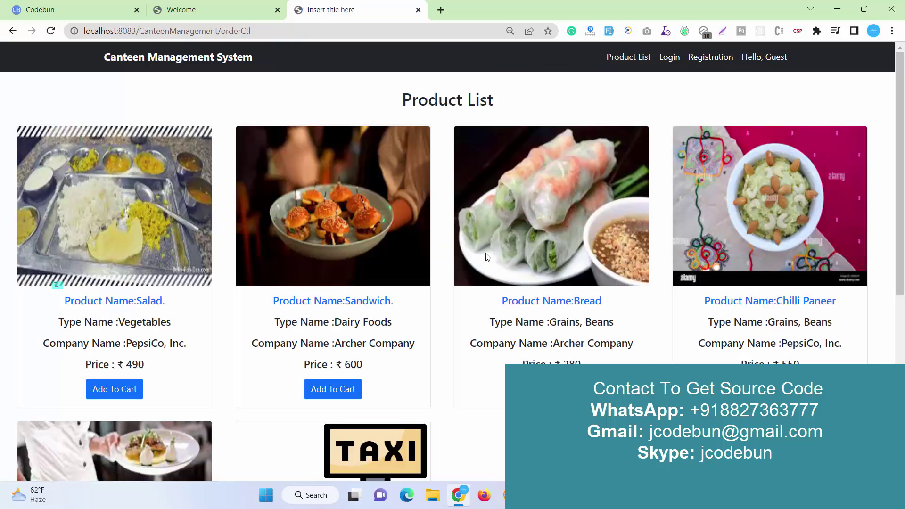
click(670, 58)
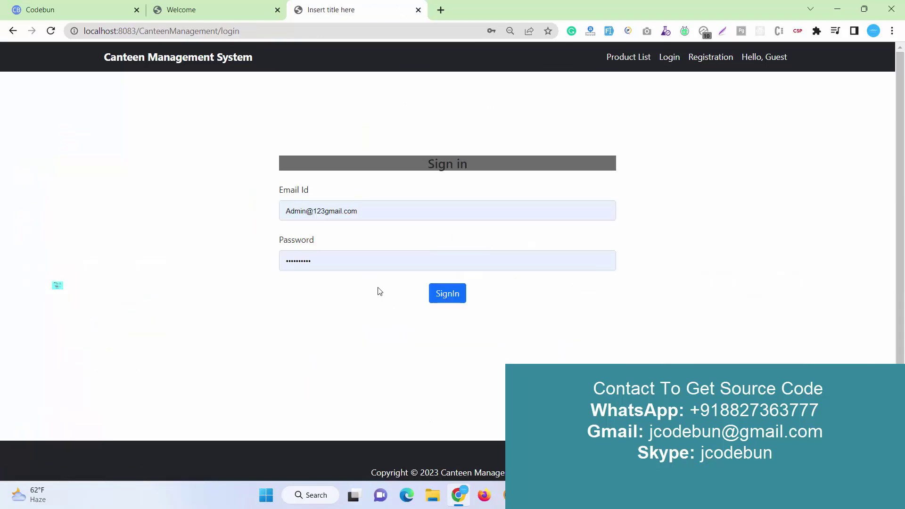
Copy the fourth user's email from MySQL Workbench into the sign-in Email Id field, then select their password
click(458, 494)
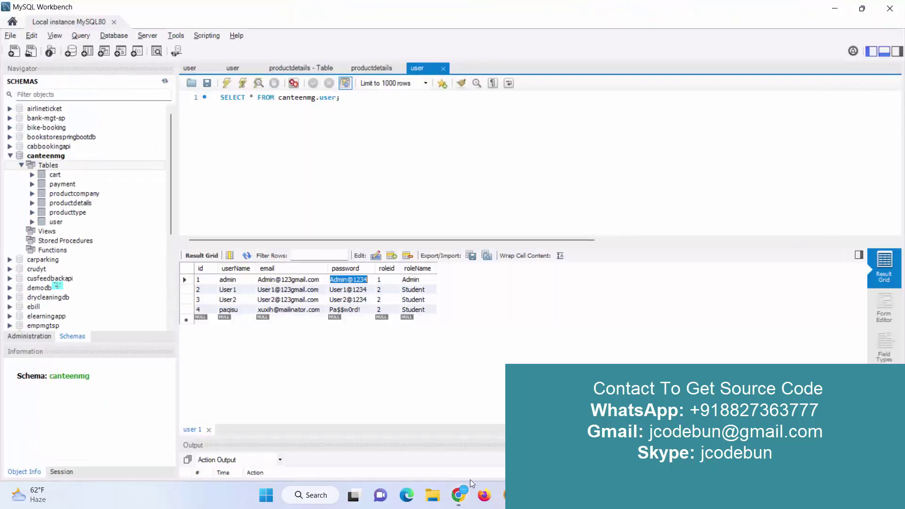
click(282, 313)
key(ctrl+c)
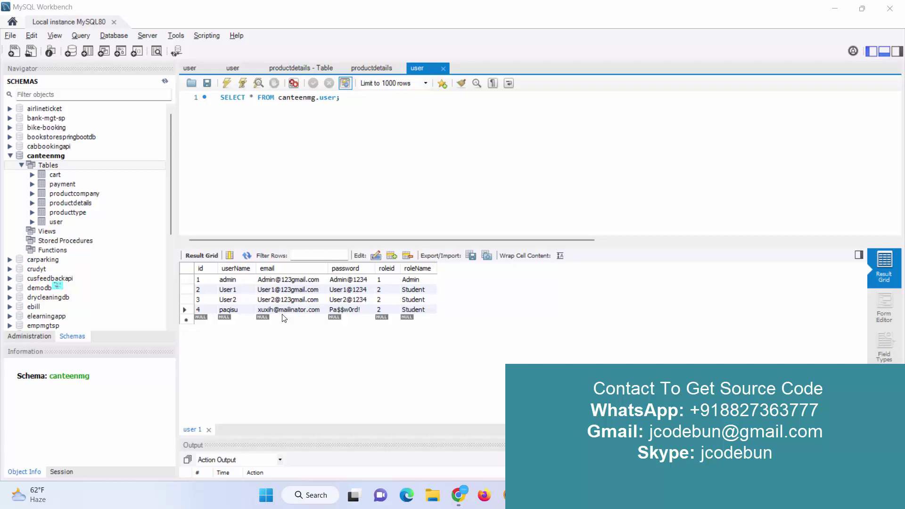
key(alt+Tab)
click(410, 206)
key(ctrl+a)
key(ctrl+v)
key(alt+Tab)
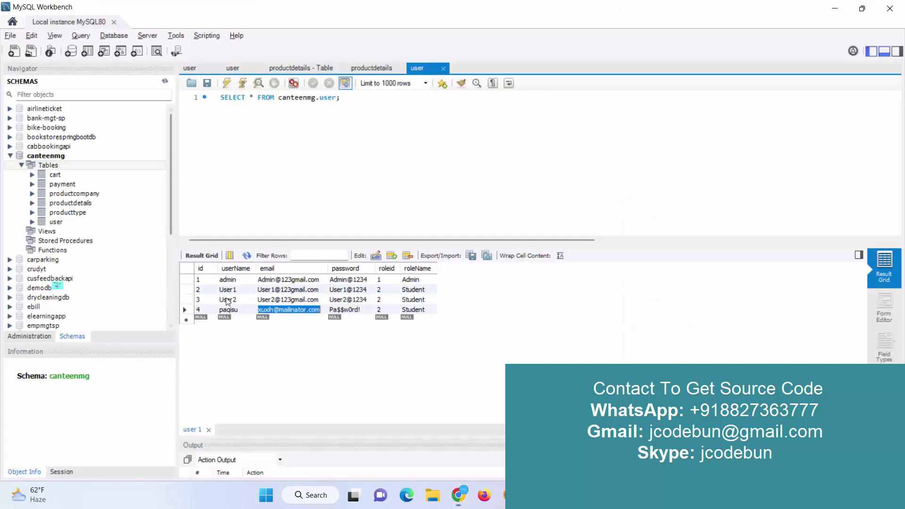
click(345, 310)
Paste the fourth user's password, sign in, and let the browser save the credentials
key(ctrl+c)
key(alt+Tab)
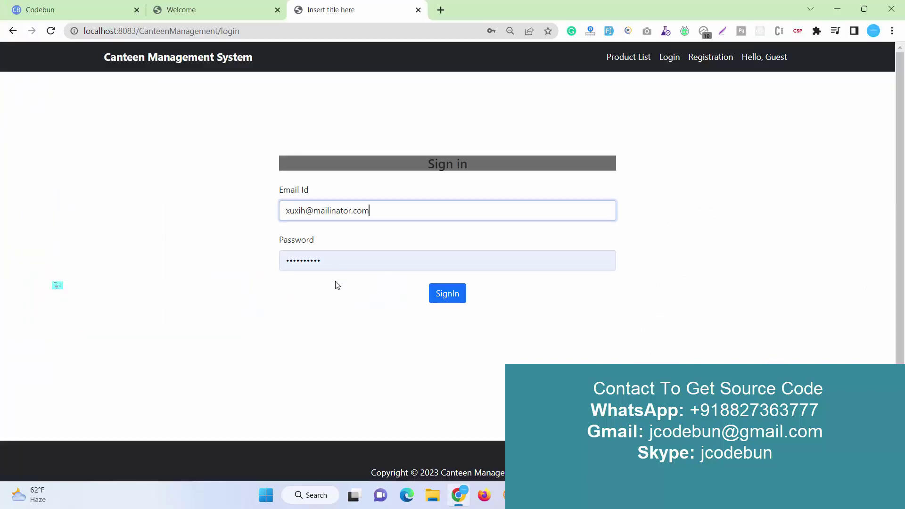
key(Tab)
key(ctrl+v)
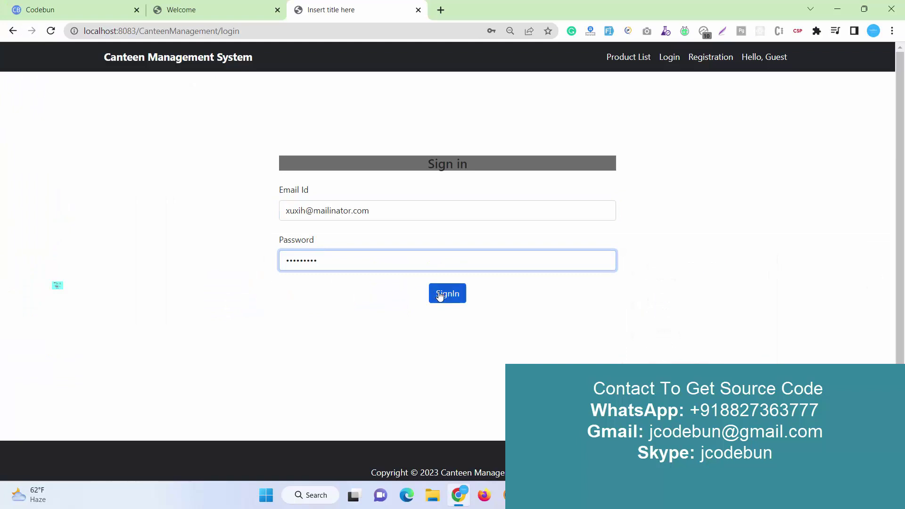
click(439, 294)
click(489, 200)
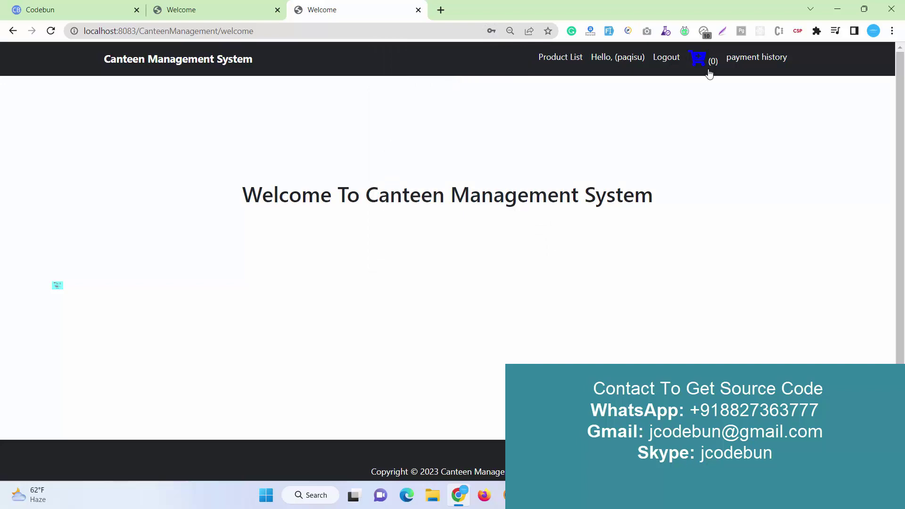
Add Salad and then Bread to the cart from the Product List
click(572, 62)
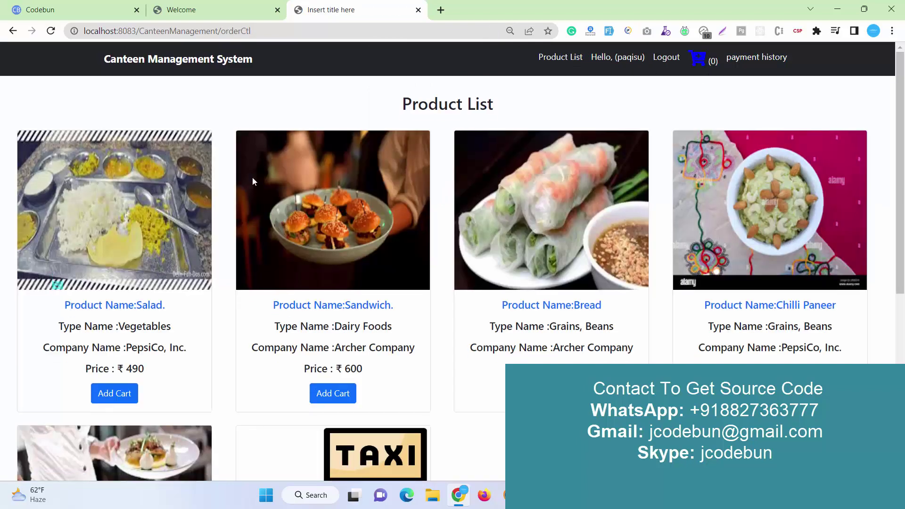
click(127, 392)
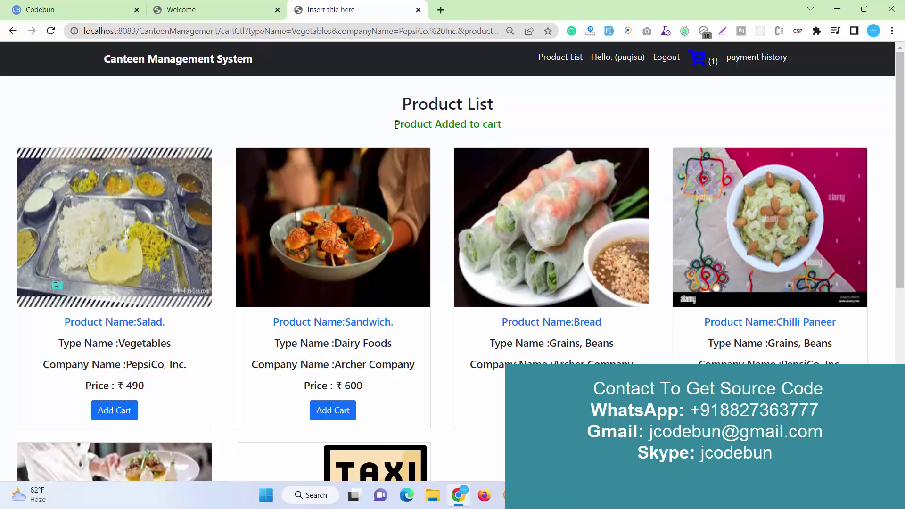
drag(395, 124, 500, 125)
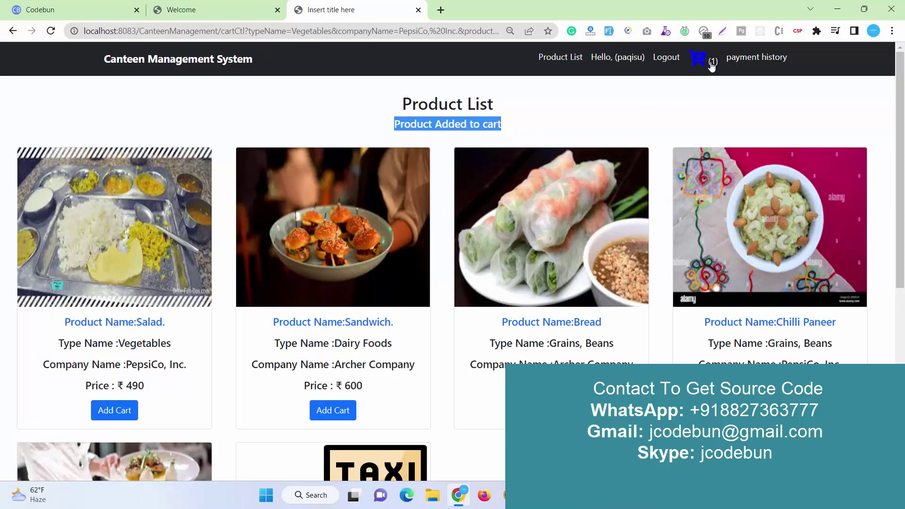
click(700, 60)
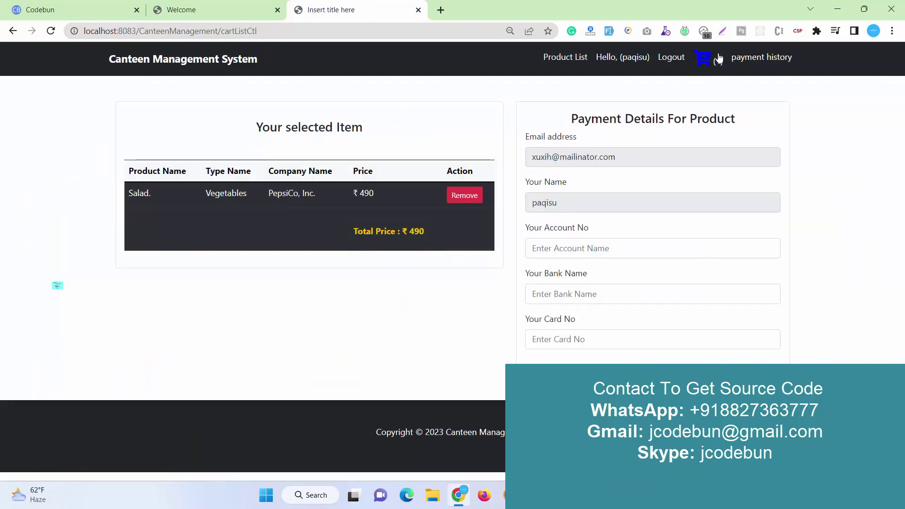
click(569, 65)
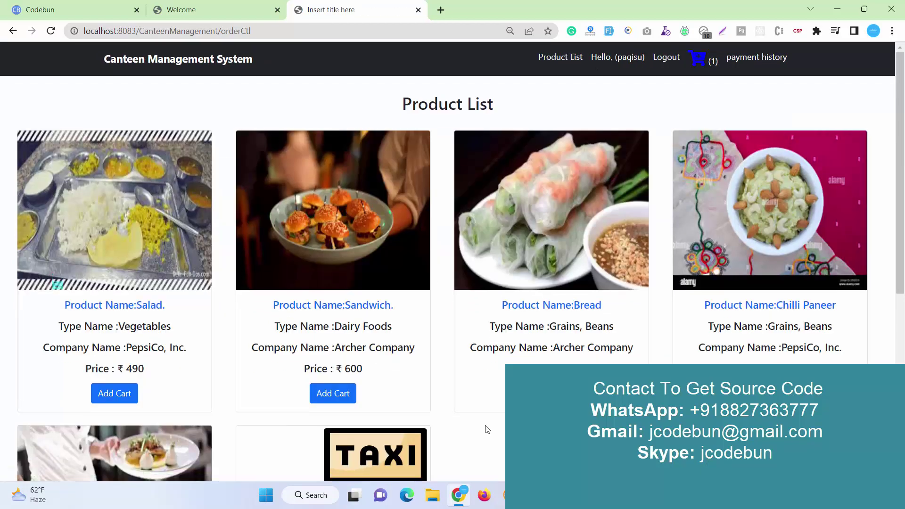
click(333, 393)
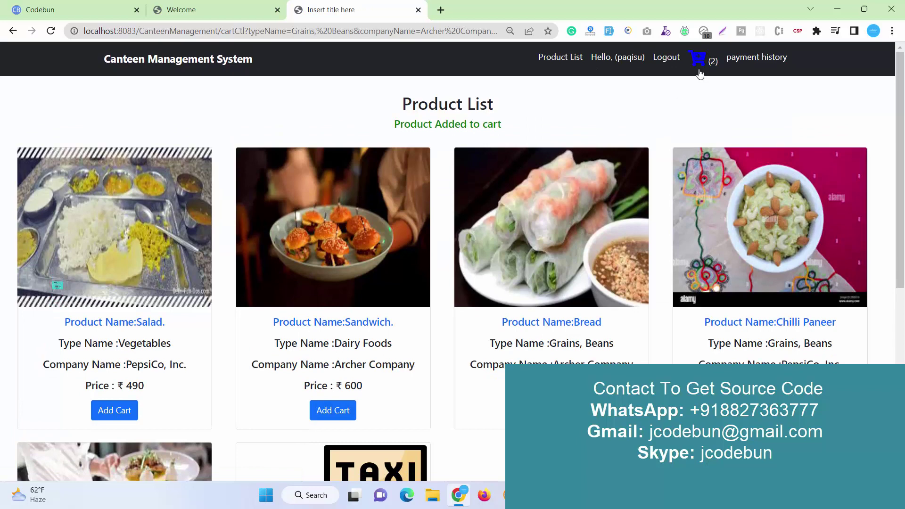
Pay for the ₹ 770 Salad and Bread order, entering account number, bank name 'fgd drtd' and card number
click(698, 59)
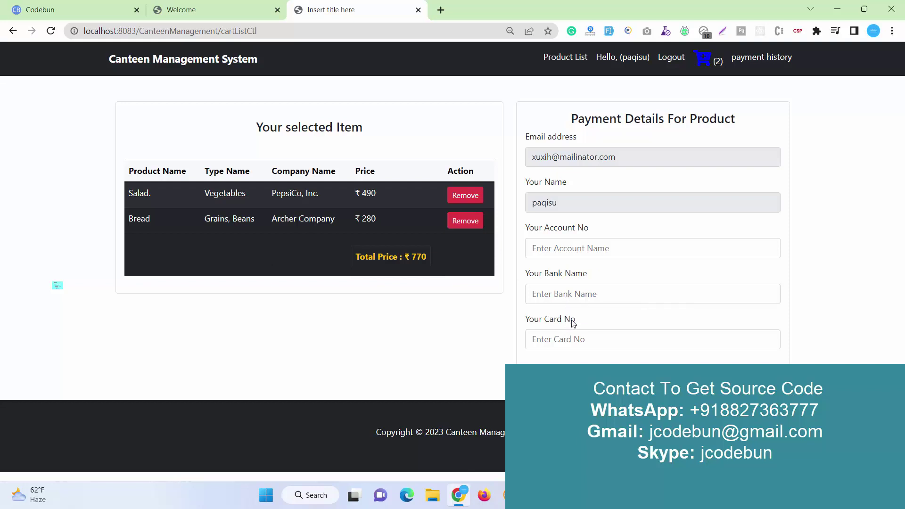
click(584, 255)
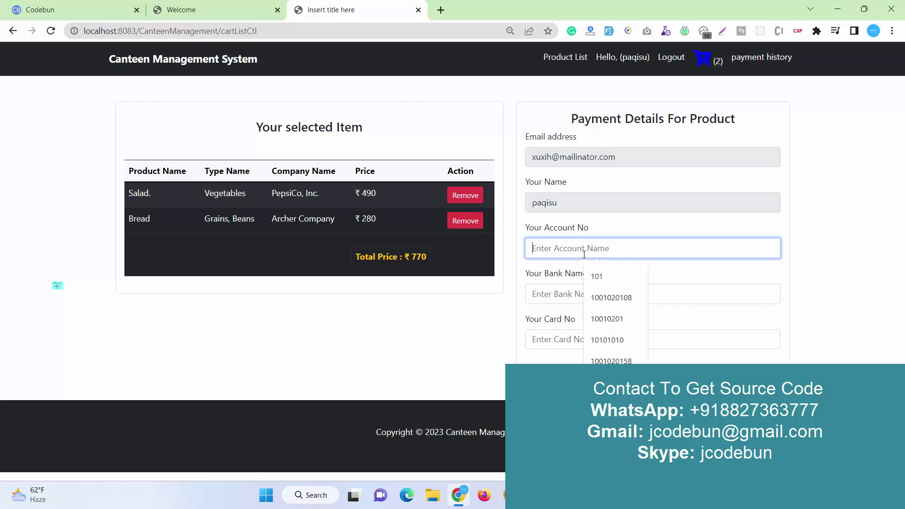
click(611, 297)
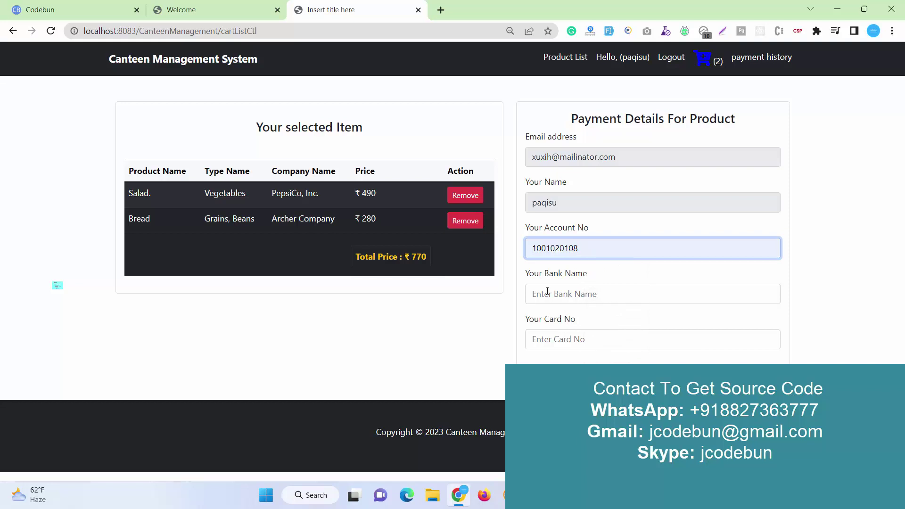
click(547, 292)
text(fgd drtd)
click(586, 341)
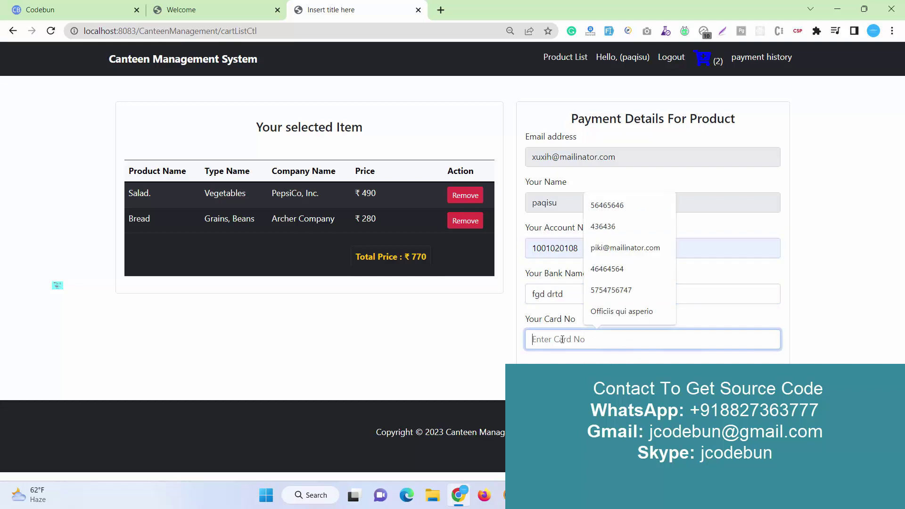
text(65465646)
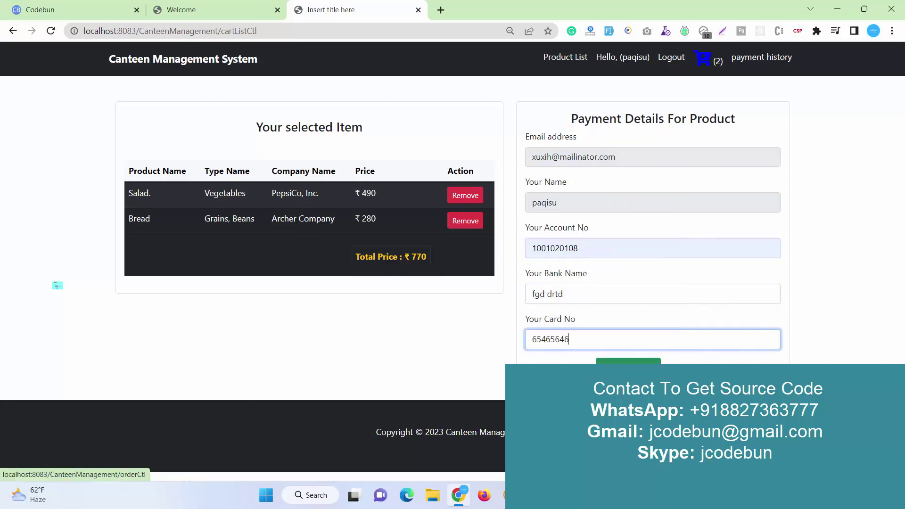
key(Return)
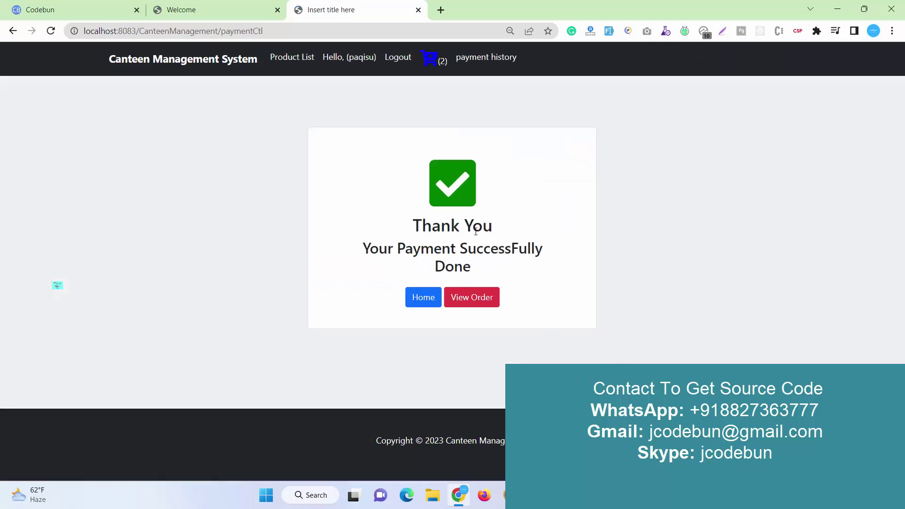
View the paid orders and confirm the new order appears in the payment history
click(454, 299)
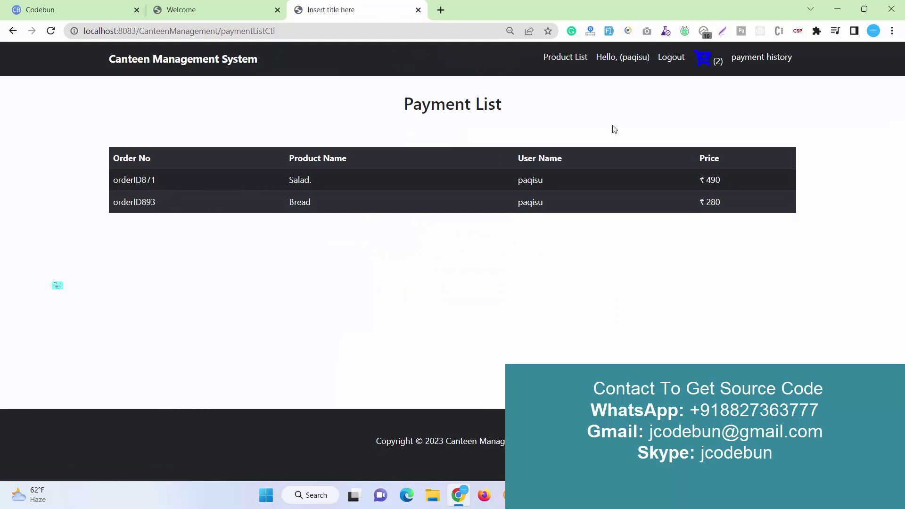
click(775, 60)
drag(114, 180, 228, 184)
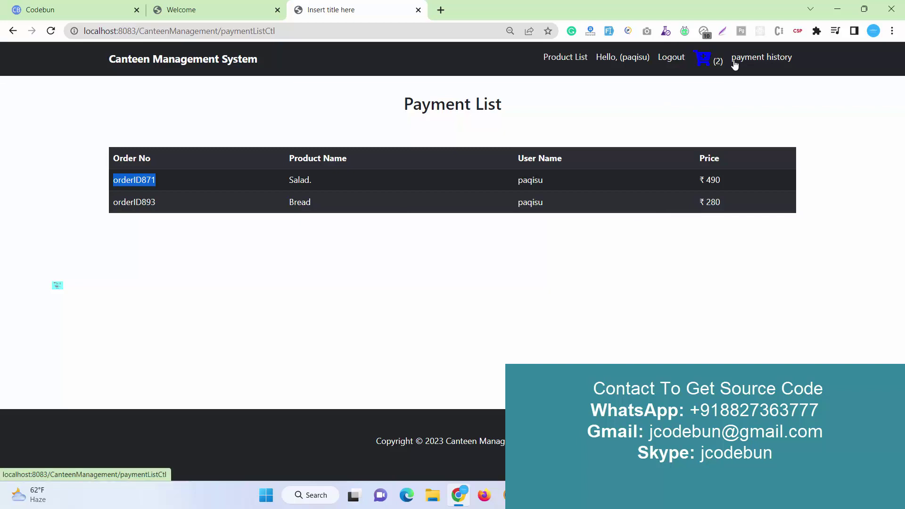
Return to the cart page and log the student out
click(716, 63)
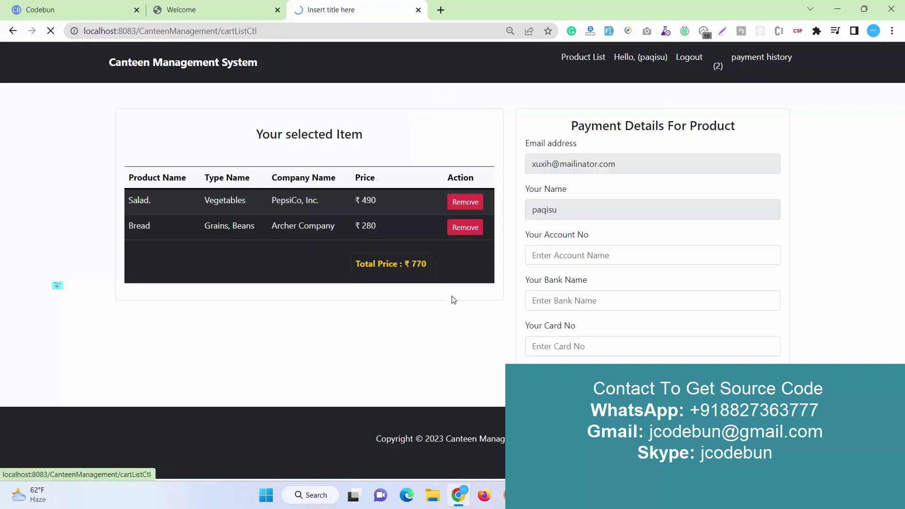
click(461, 223)
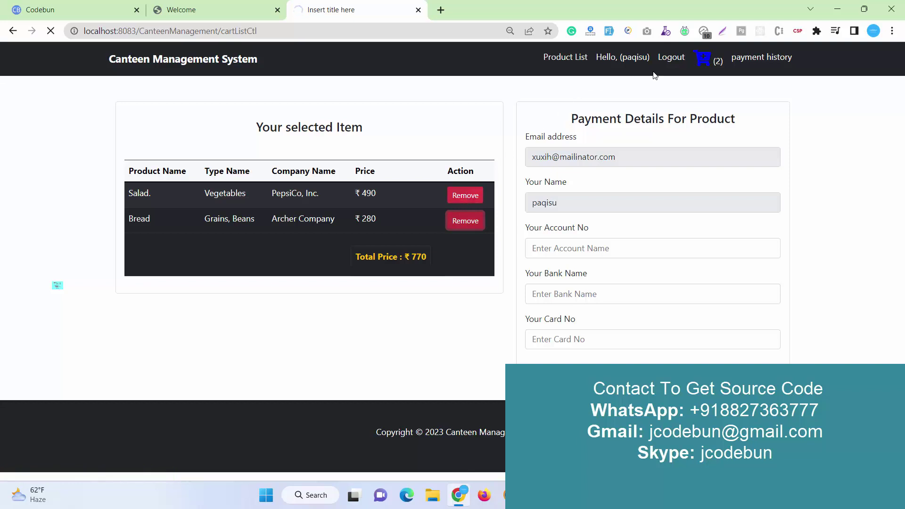
click(672, 58)
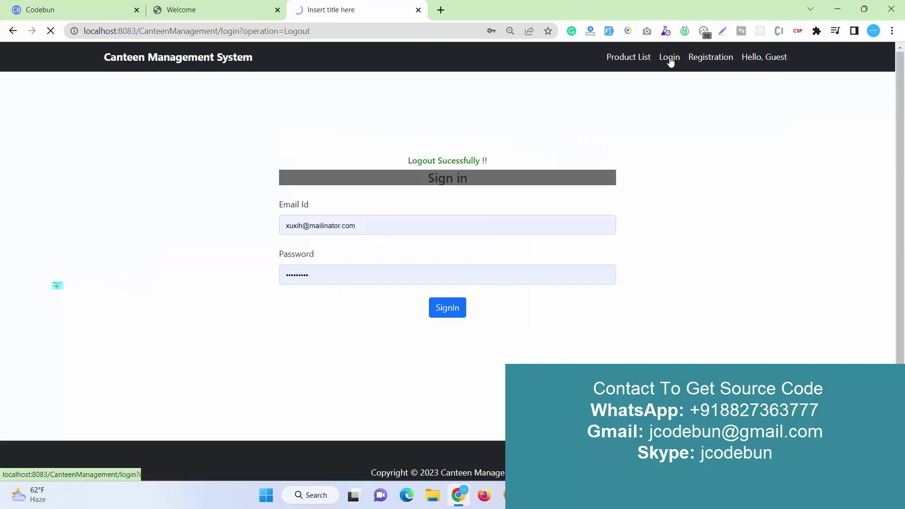
Fill the sign-in form with the admin's email and password from the user table and submit
click(631, 60)
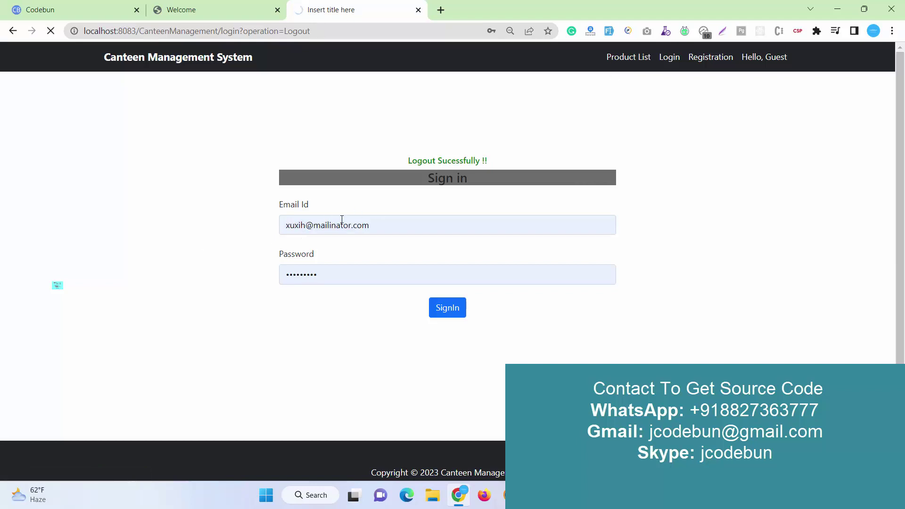
click(423, 224)
key(ctrl+a)
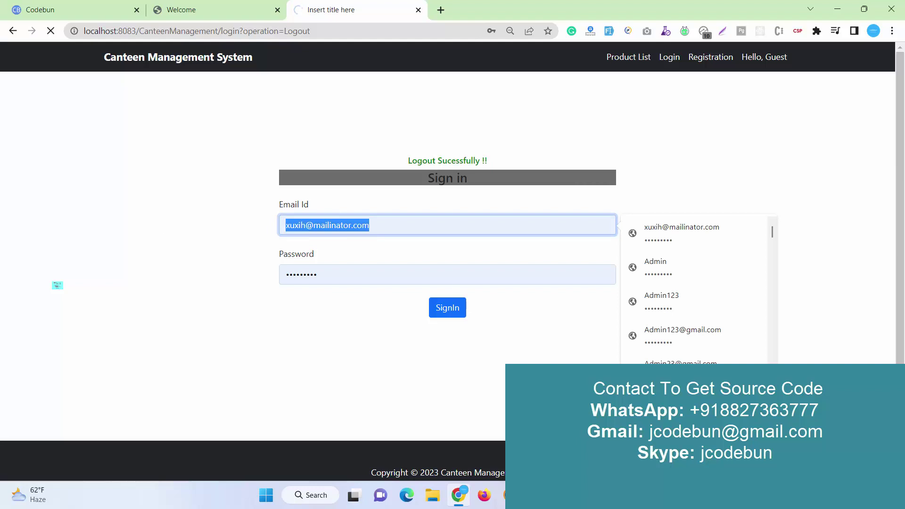
key(alt+Tab)
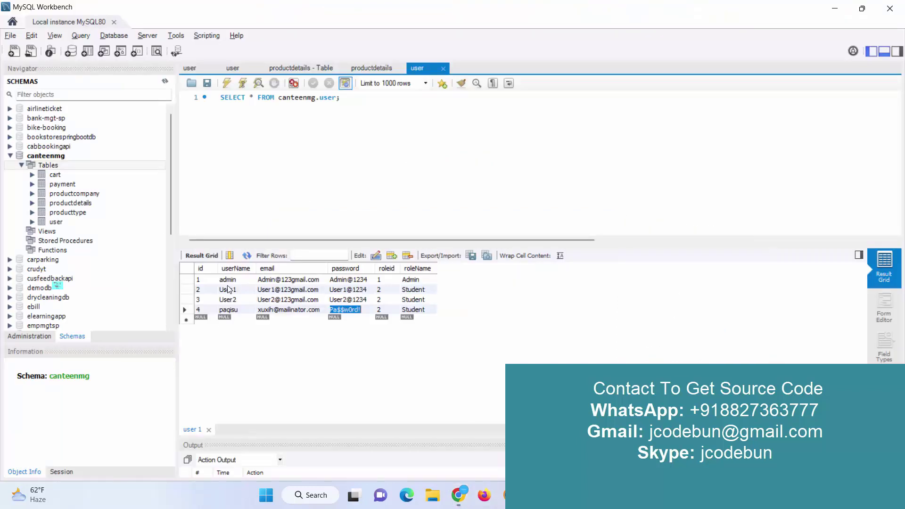
double_click(288, 279)
key(ctrl+c)
key(alt+Tab)
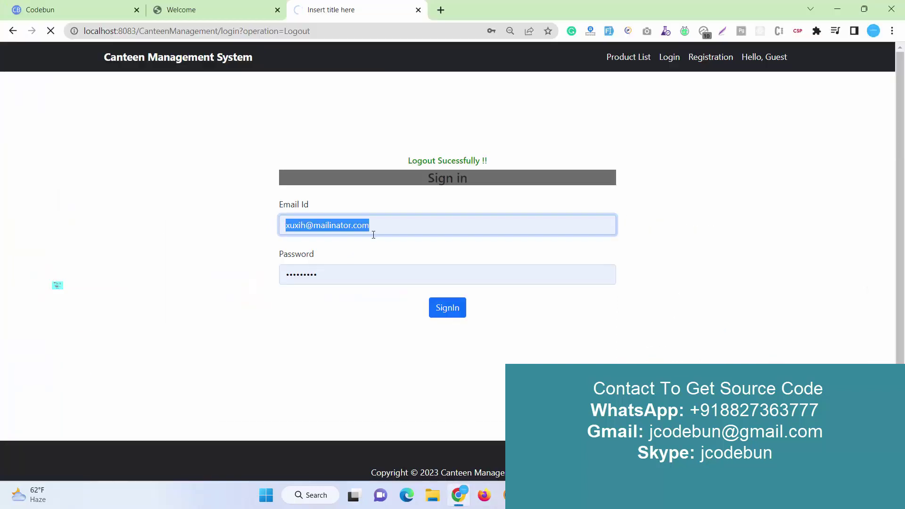
key(ctrl+v)
key(alt+Tab)
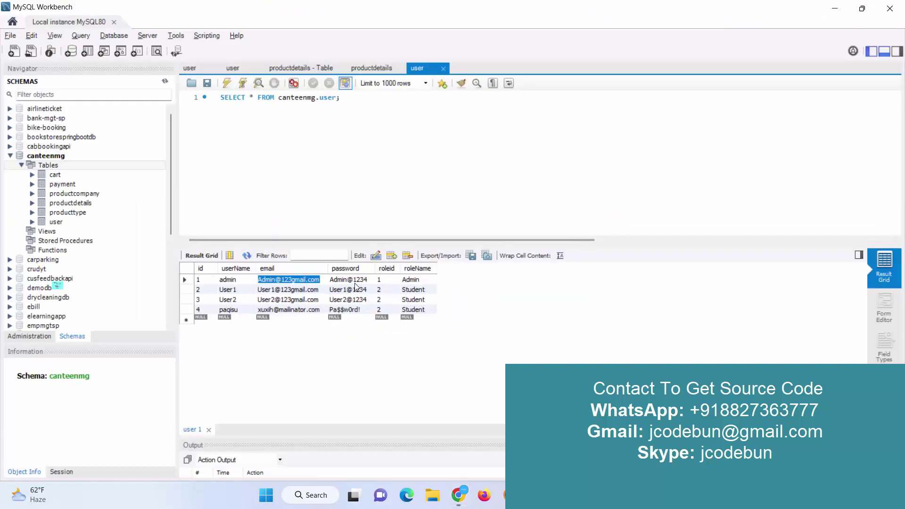
double_click(355, 281)
key(ctrl+c)
key(alt+Tab)
double_click(352, 279)
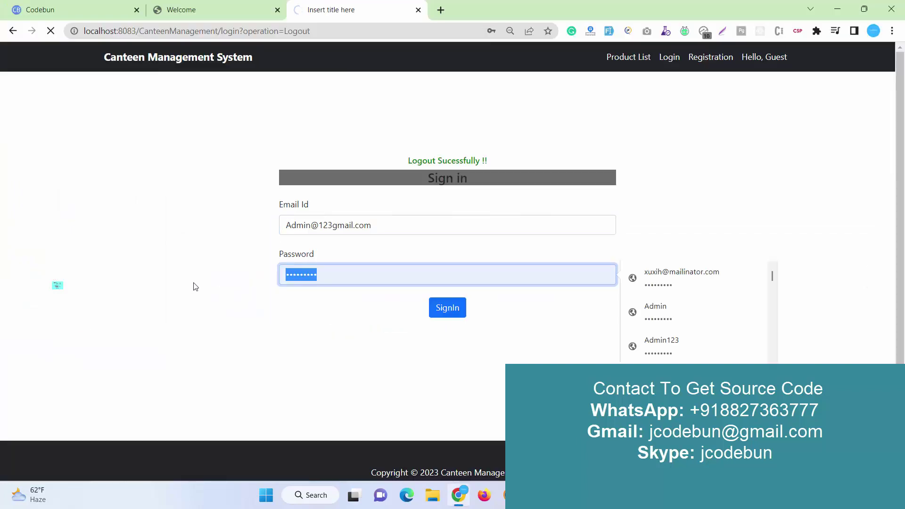
key(ctrl+v)
click(434, 310)
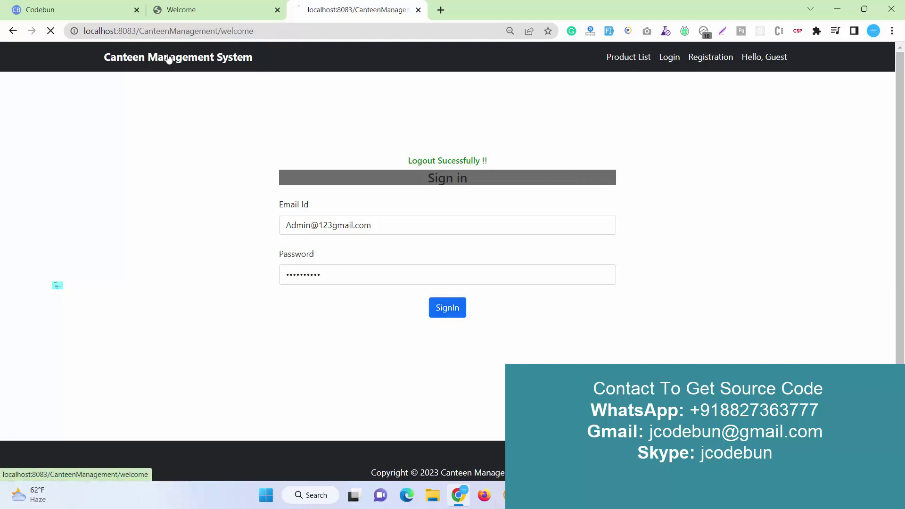
On the reopened sign-in page, re-paste the admin email and fill the saved admin password
click(680, 57)
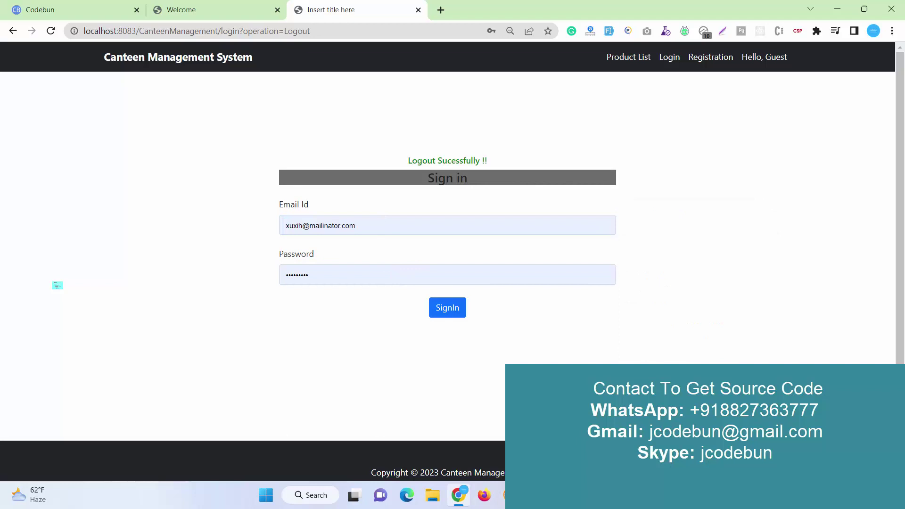
key(alt+Tab)
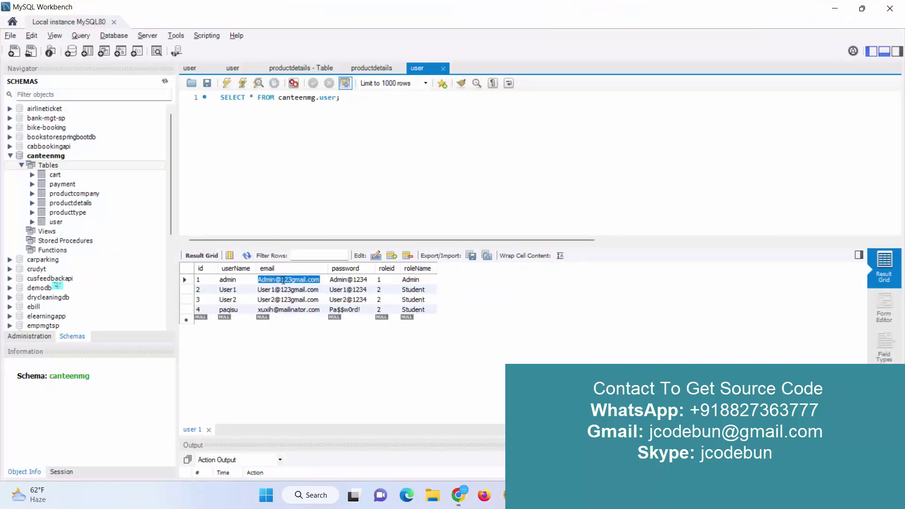
key(alt+Tab)
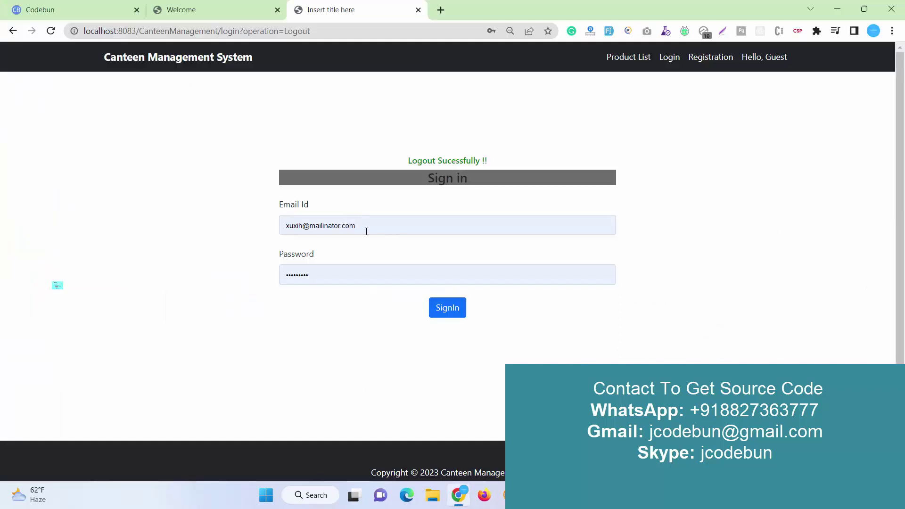
drag(362, 227, 206, 252)
drag(378, 220, 119, 226)
key(ctrl+v)
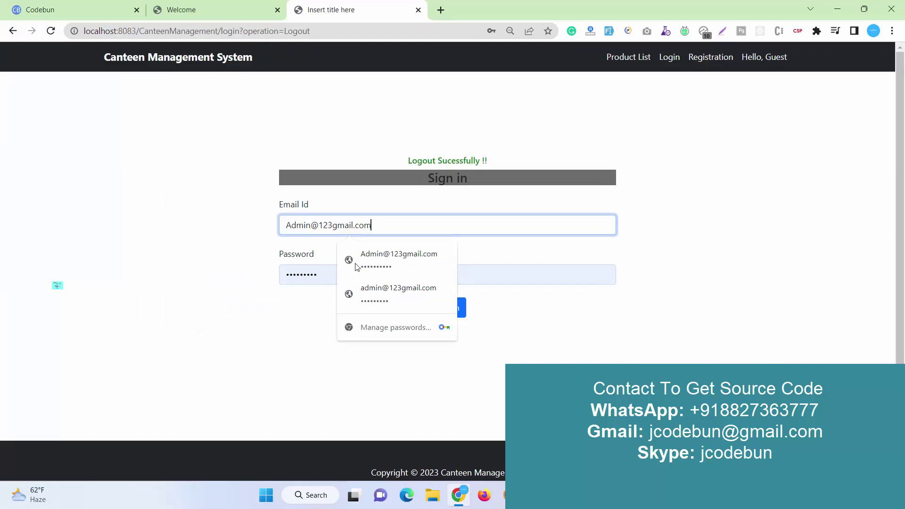
click(391, 267)
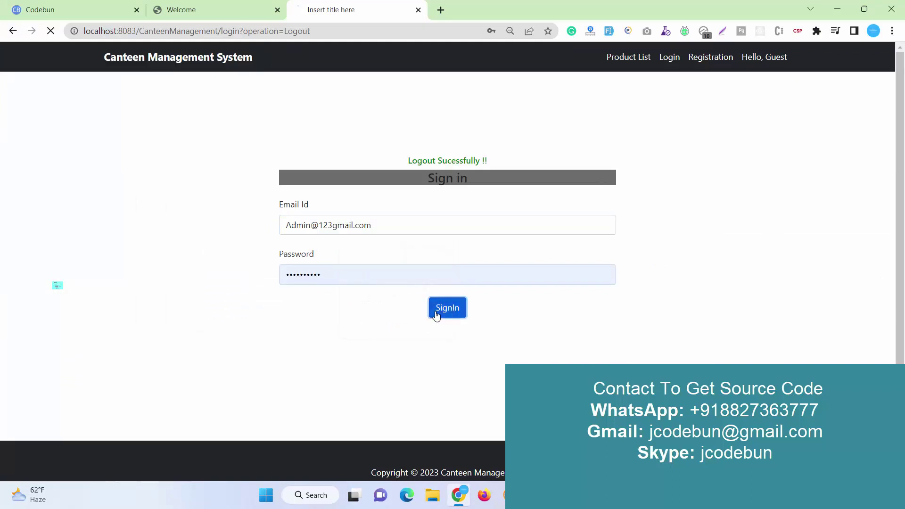
Sign in as admin, check the Payment List's newest Salad and Bread orders, then log out
click(433, 314)
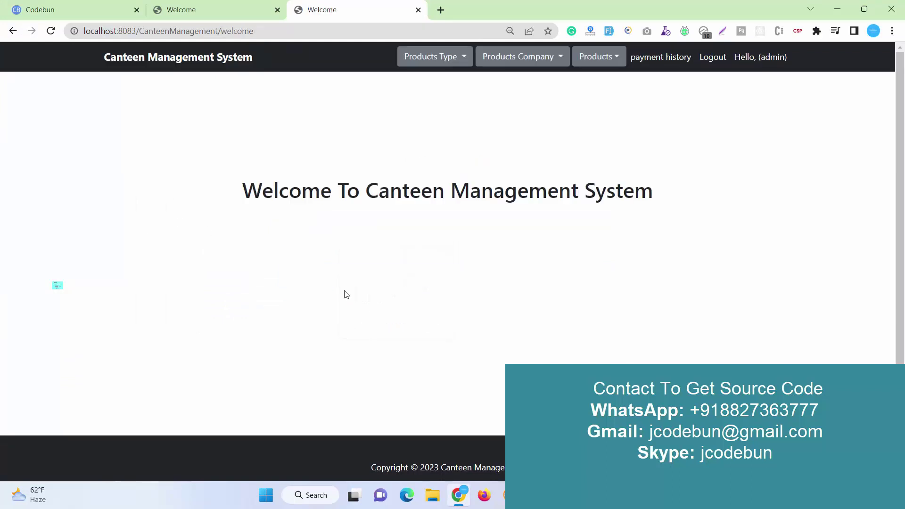
click(639, 56)
scroll(546, 244, down, 3)
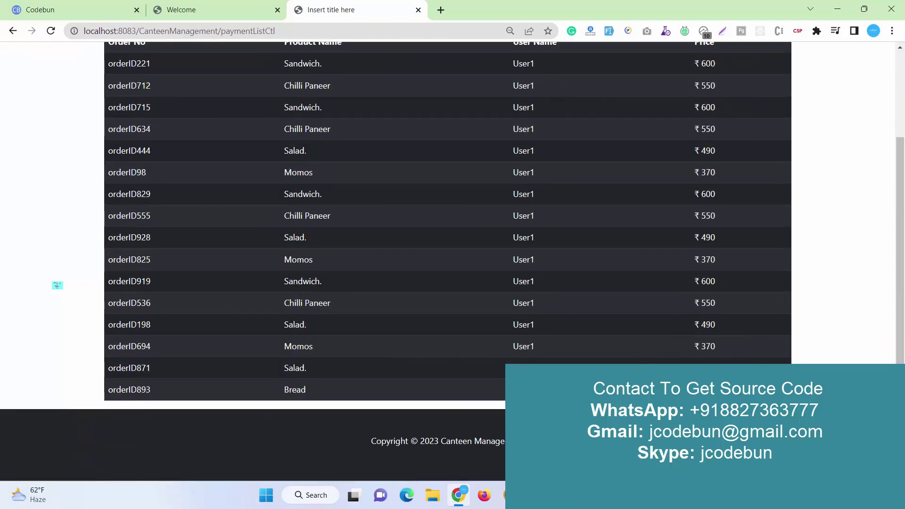
drag(320, 391, 240, 341)
scroll(400, 267, up, 3)
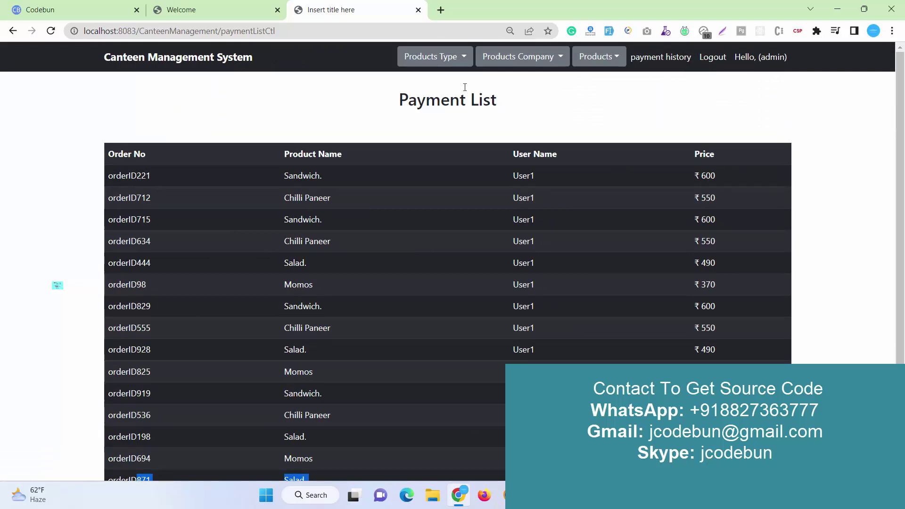
click(722, 61)
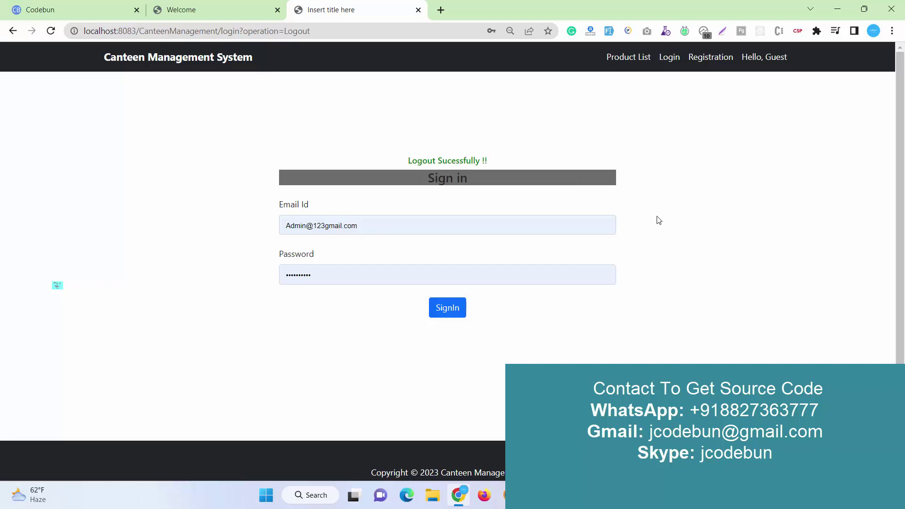
Return to Eclipse and expand in.co.canteen.mg.Bean to list CartBean, OrderBean, PaymentBean and UserBean
key(alt+Tab)
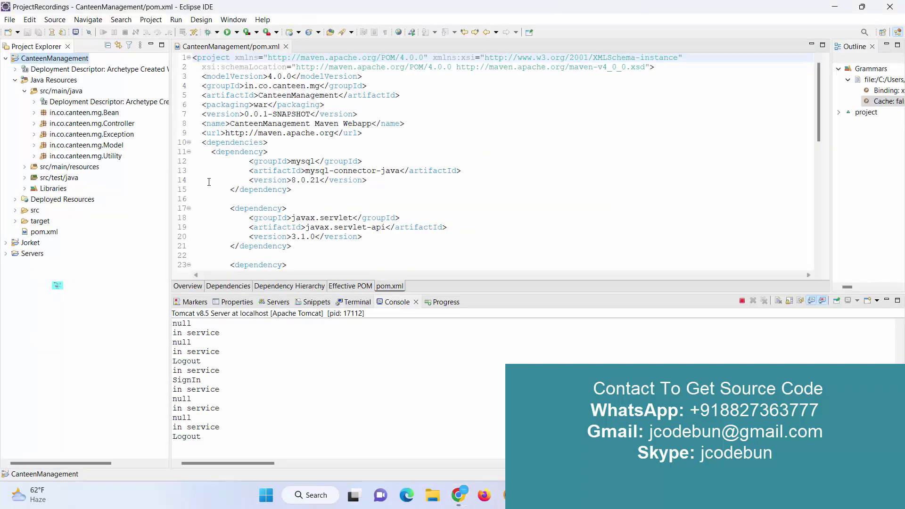
double_click(84, 113)
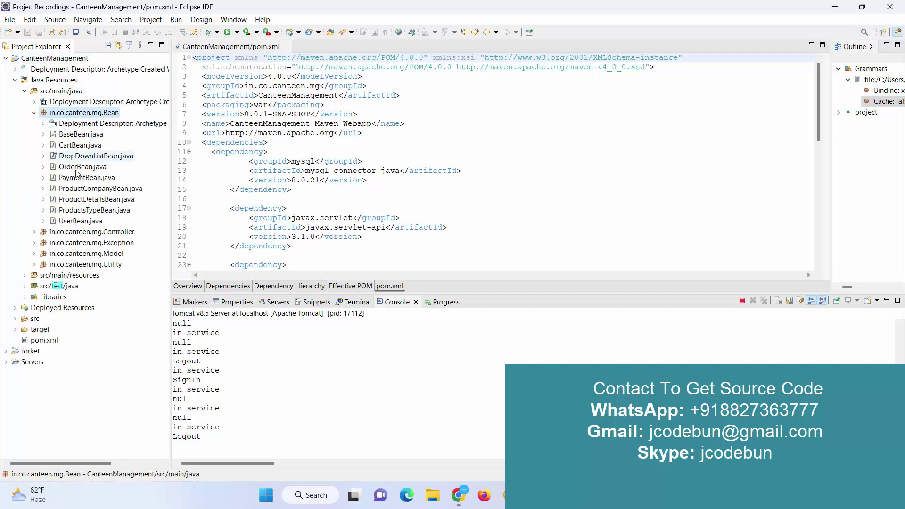